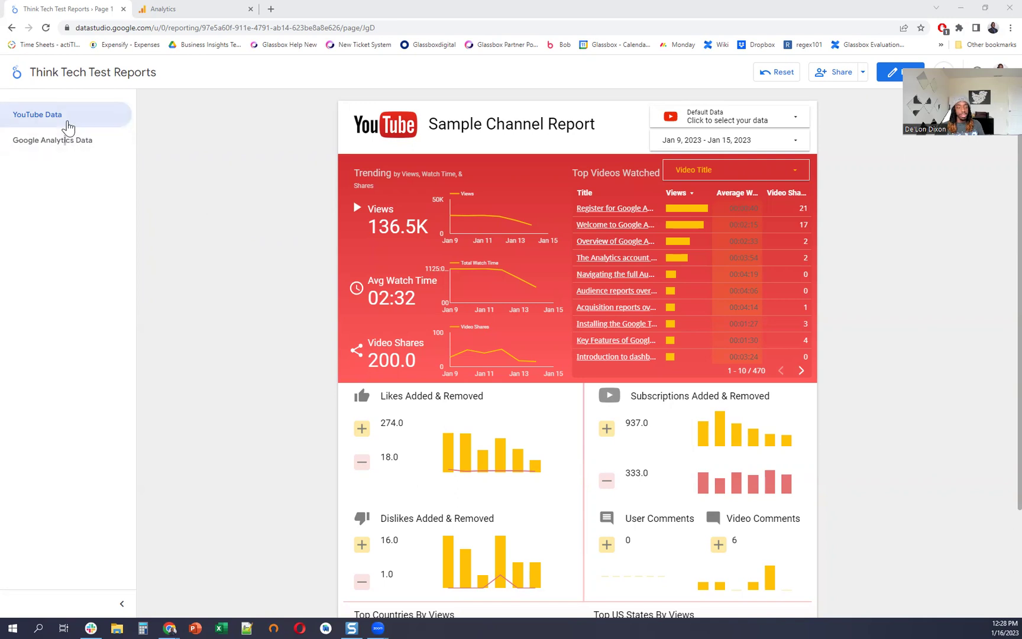
# Step: Look over the report's Google Analytics Data and YouTube Data pages, then go to Analytics
pyautogui.click(70, 145)
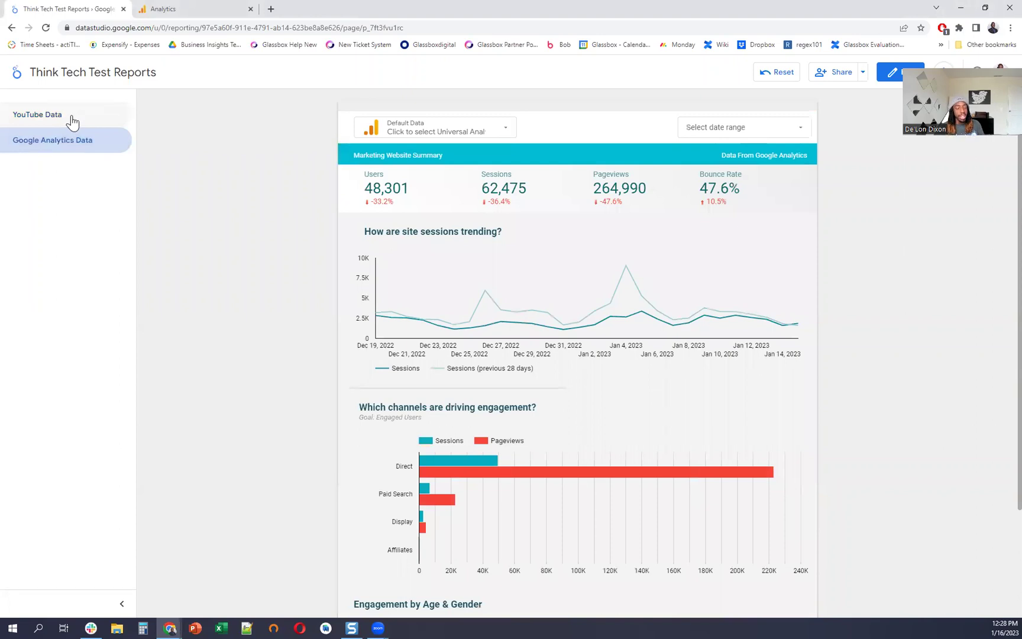
pyautogui.click(78, 116)
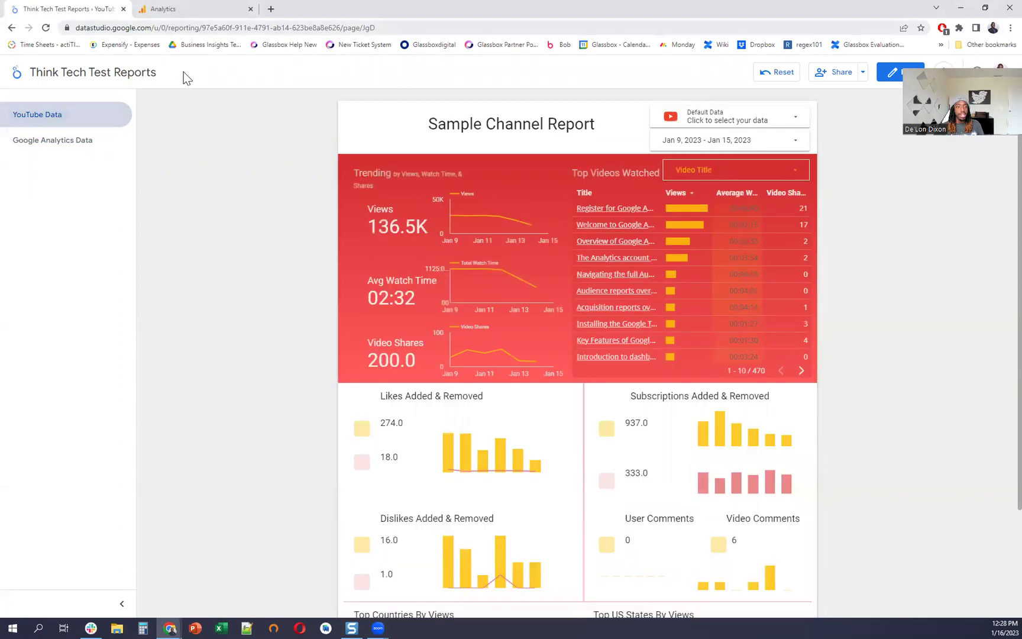
pyautogui.click(196, 10)
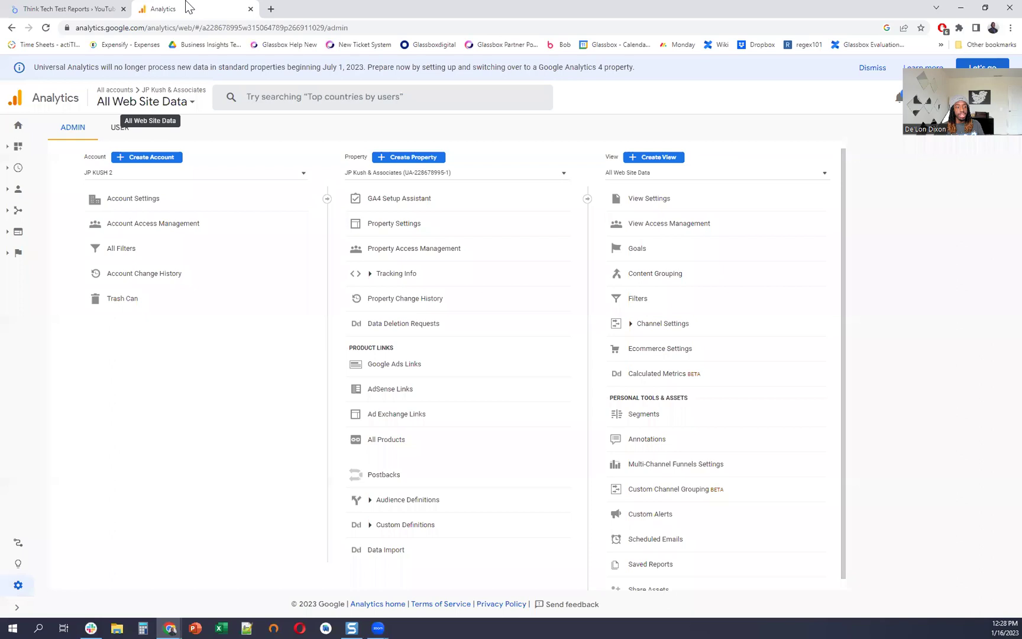
# Step: Start a new Analytics account named 'Think Tech Test Environment' and continue to property setup
pyautogui.click(145, 158)
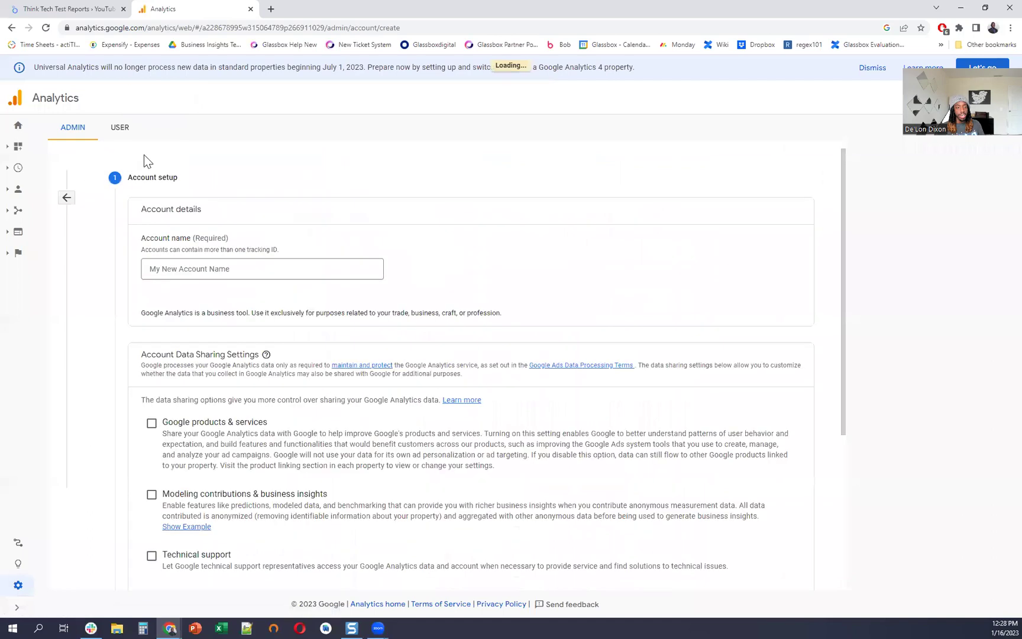
pyautogui.click(222, 269)
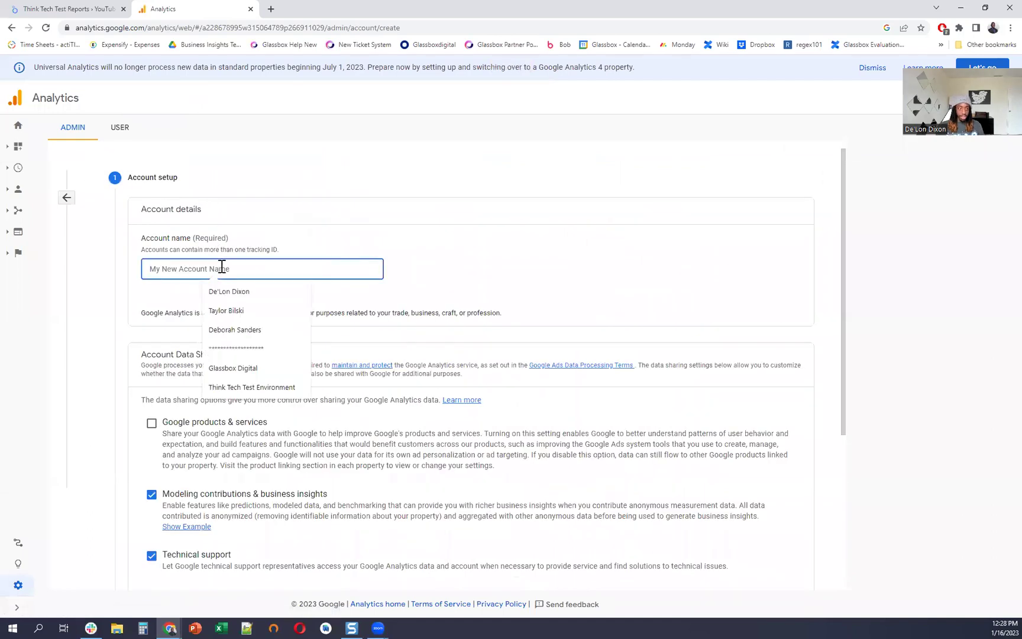
pyautogui.write('Think')
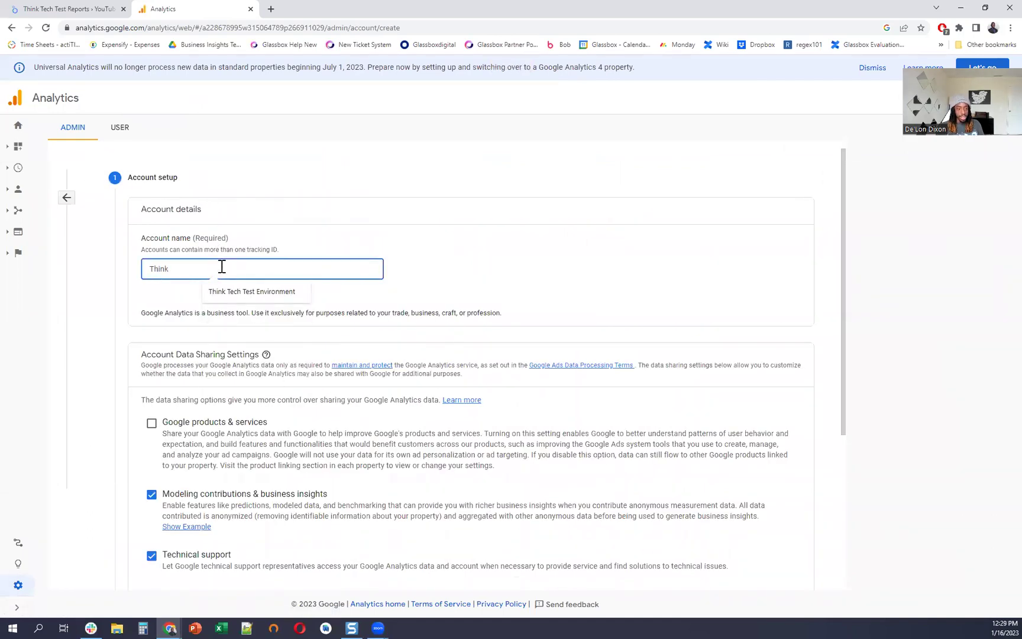
pyautogui.click(230, 292)
pyautogui.scroll(-3, 424, 250)
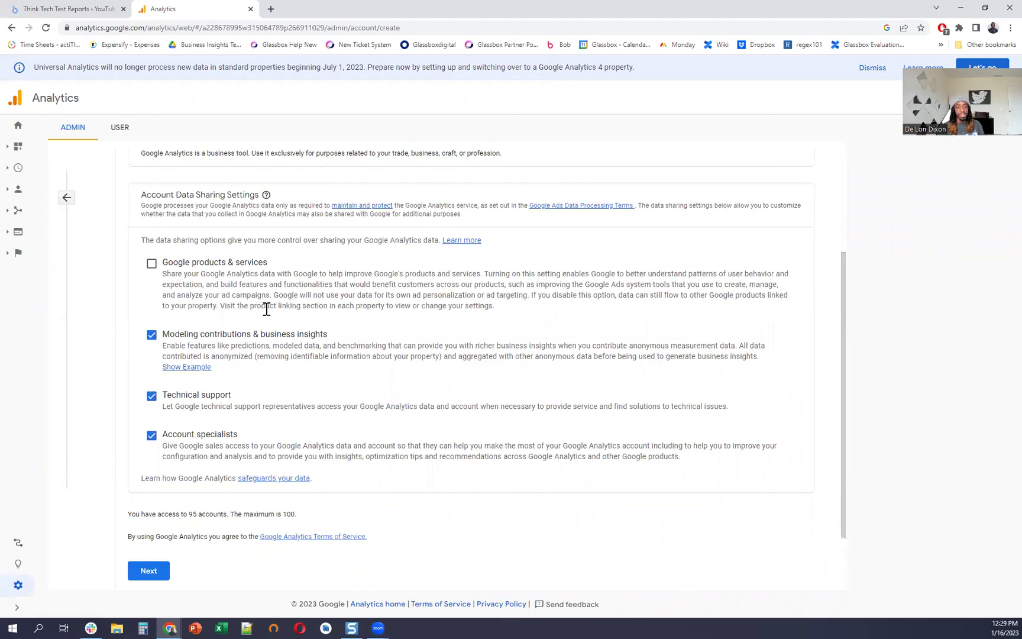
pyautogui.scroll(-2, 178, 281)
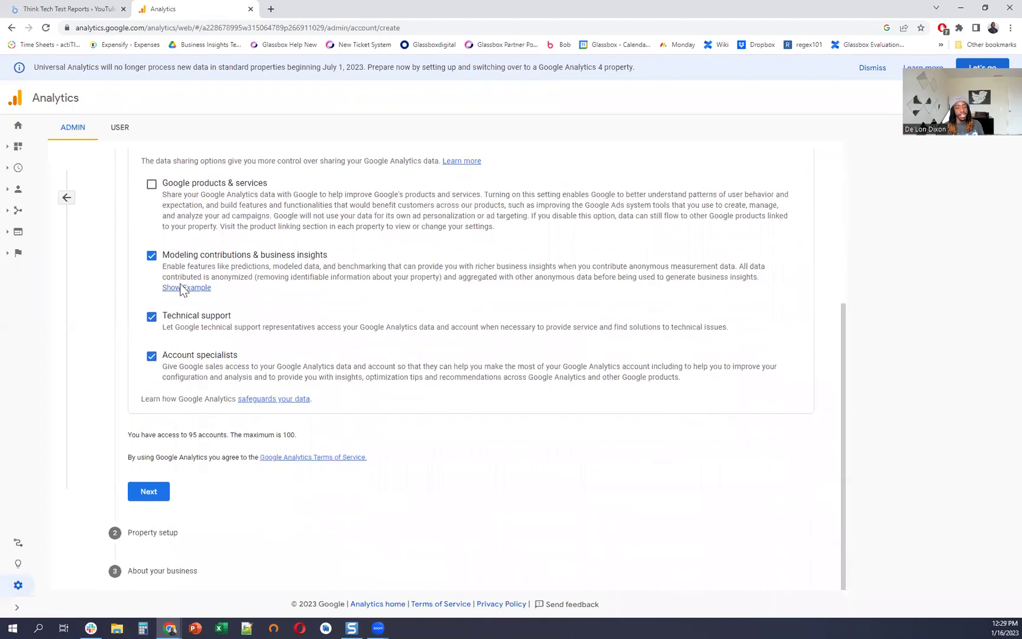
pyautogui.click(145, 501)
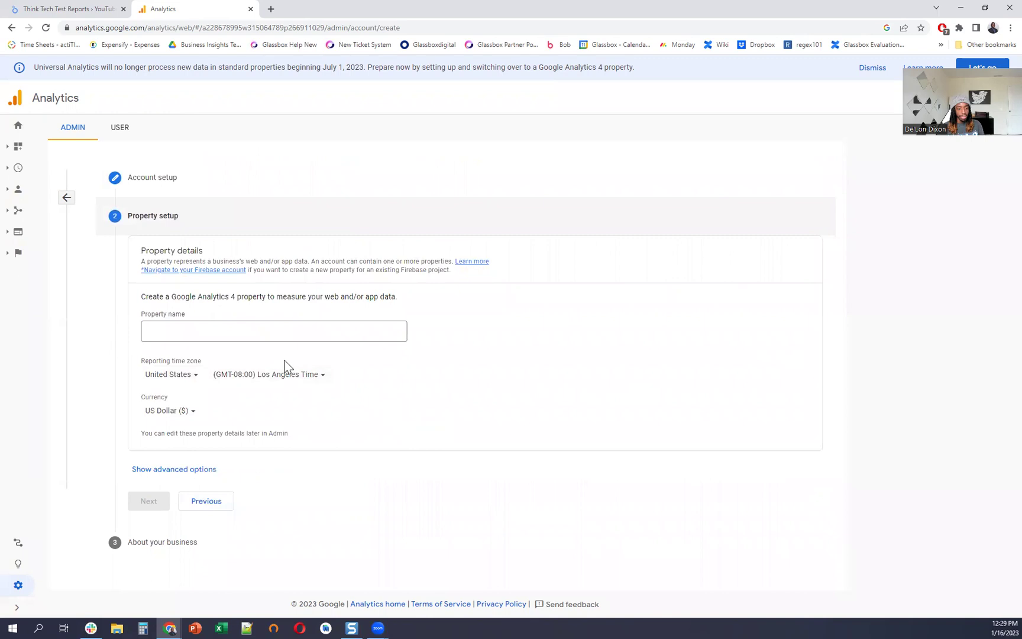
# Step: Set the property's reporting time zone to Detroit Time and name it 'Think Tech Test Dashboards'
pyautogui.click(272, 379)
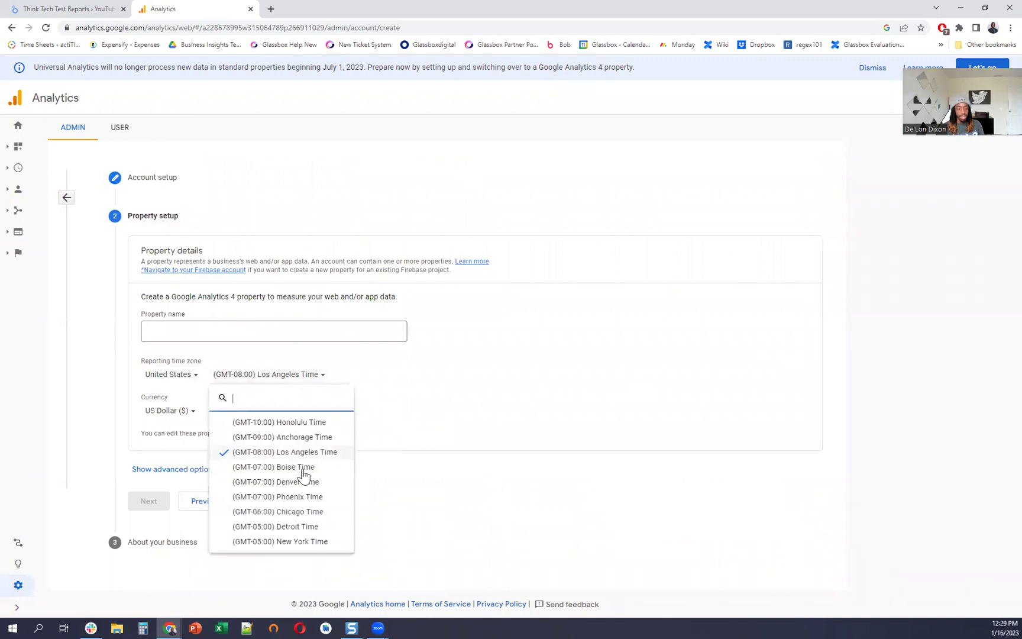
pyautogui.click(294, 526)
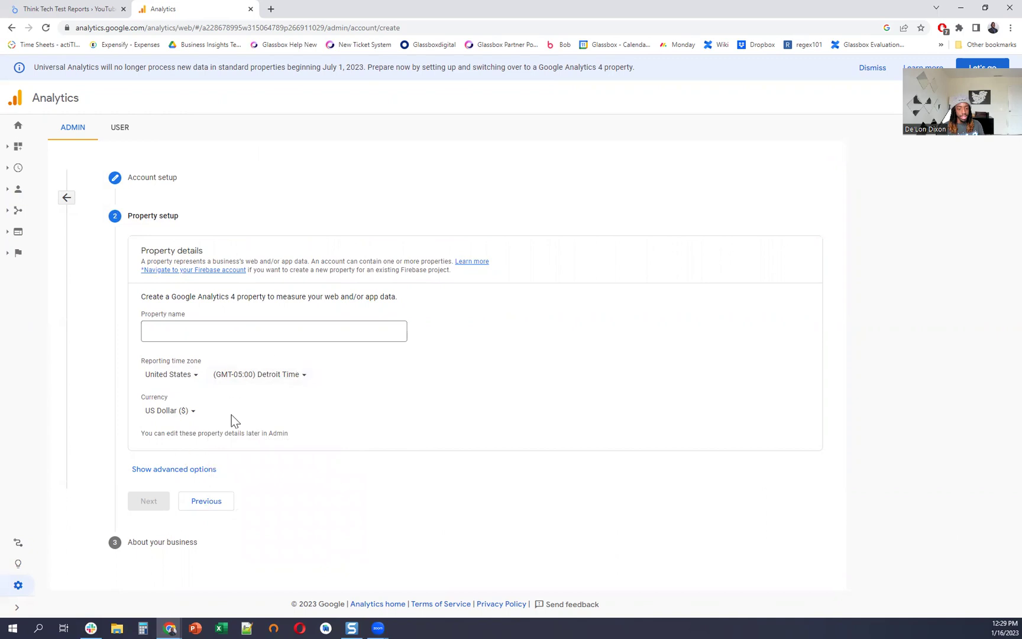
pyautogui.click(244, 331)
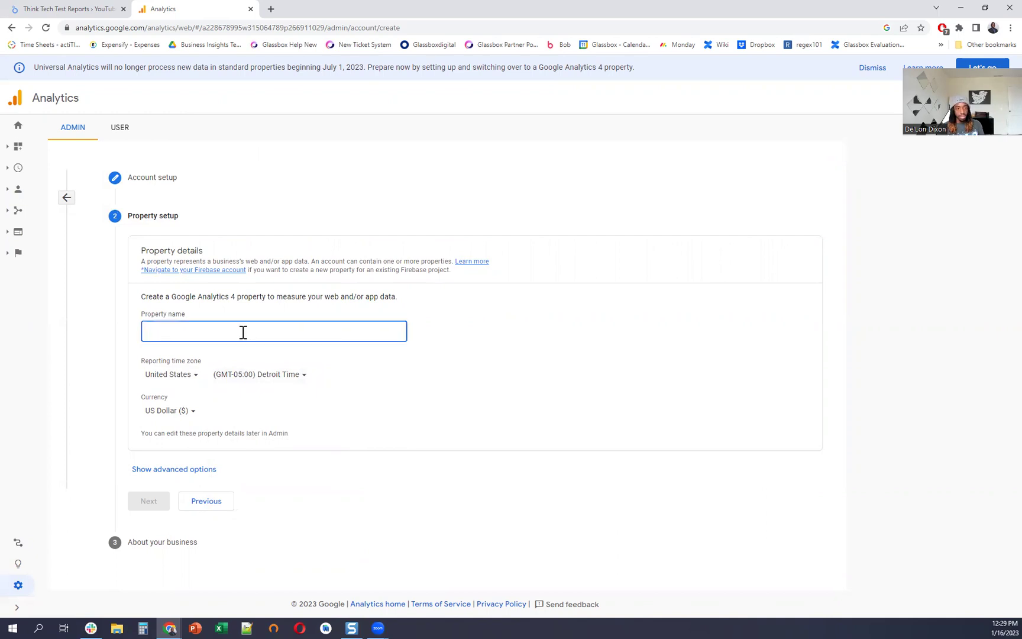
pyautogui.write('Think Tech Test Dashboards')
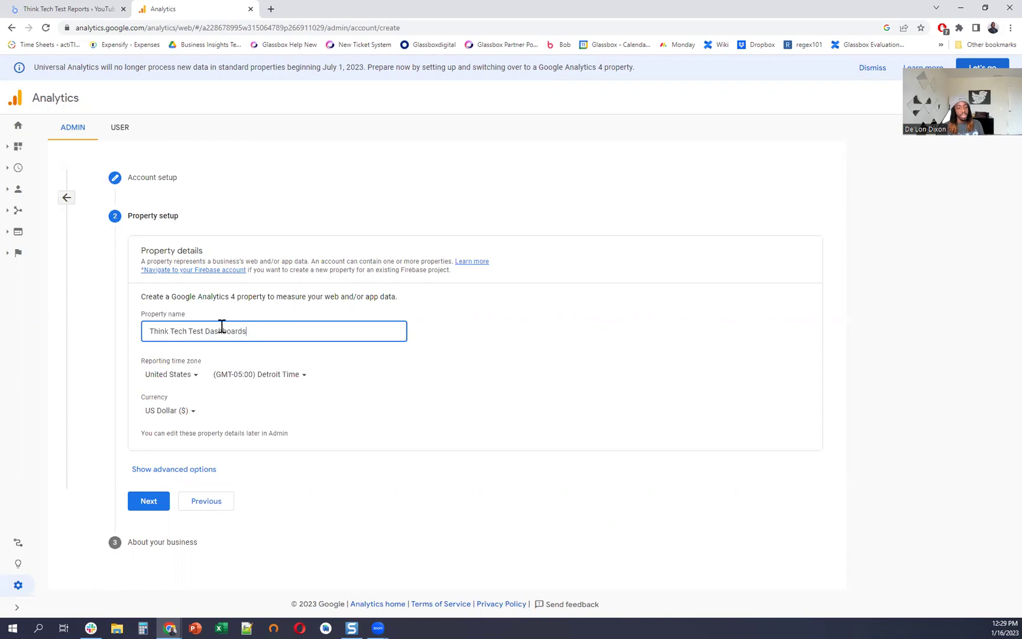
# Step: Describe the business as Science industry, Small size, with Other as the intended use
pyautogui.click(148, 500)
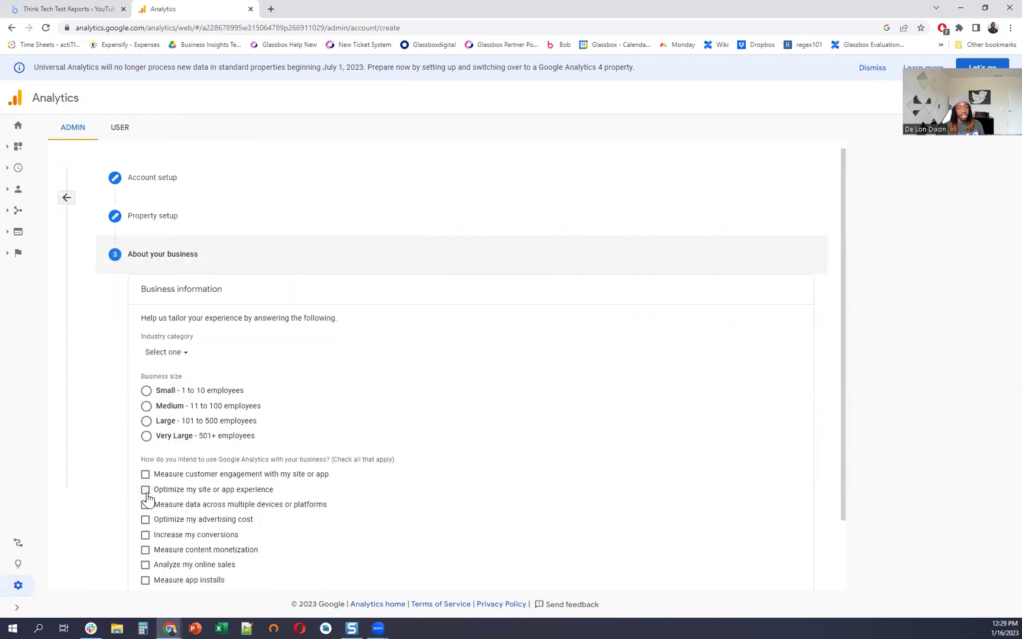
pyautogui.click(166, 353)
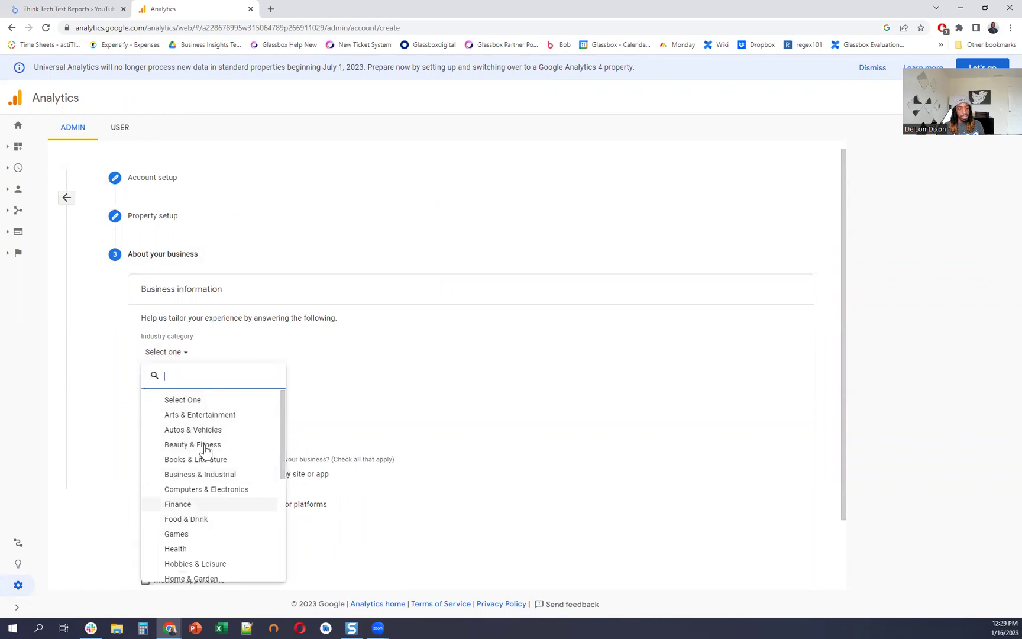
pyautogui.write('sc')
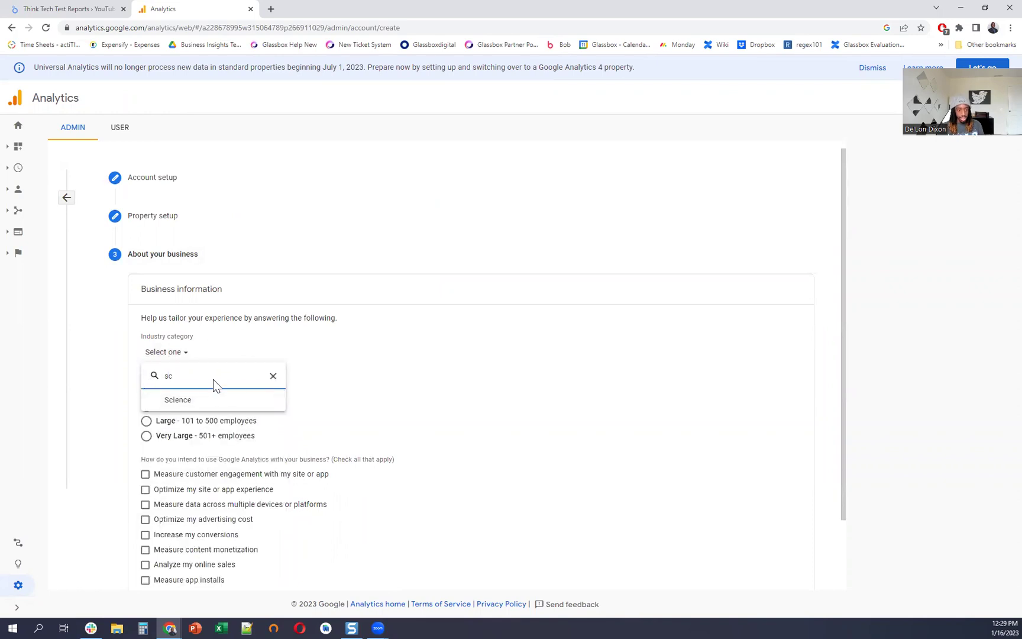
pyautogui.click(172, 400)
pyautogui.click(146, 390)
pyautogui.scroll(-2, 202, 470)
pyautogui.click(145, 527)
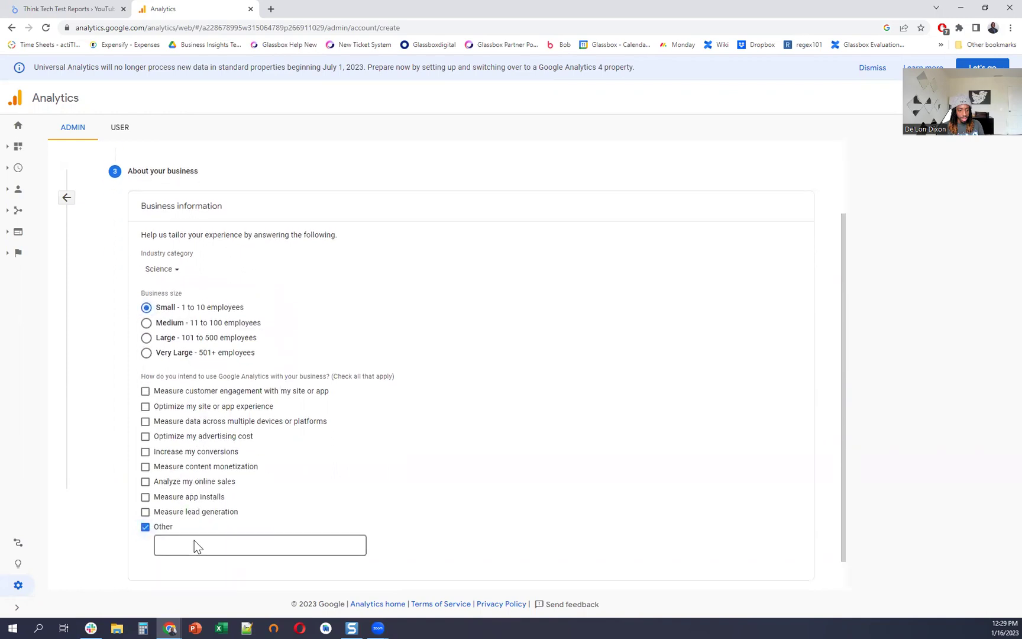
# Step: Create the account and property, accepting the Data Processing Terms and terms of service
pyautogui.scroll(-1, 238, 548)
pyautogui.click(158, 570)
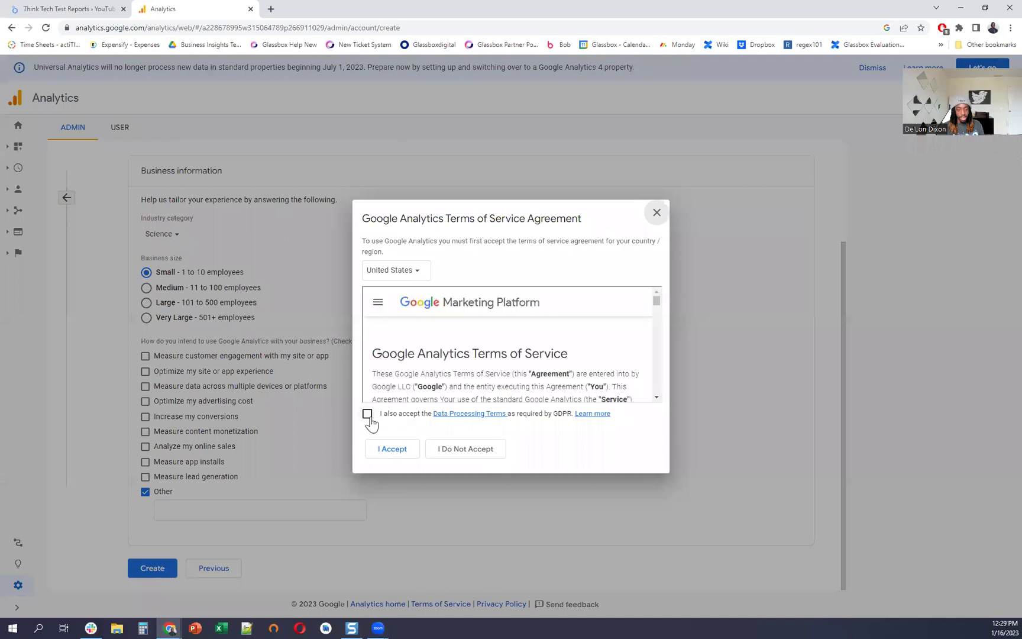
pyautogui.click(367, 413)
pyautogui.click(391, 449)
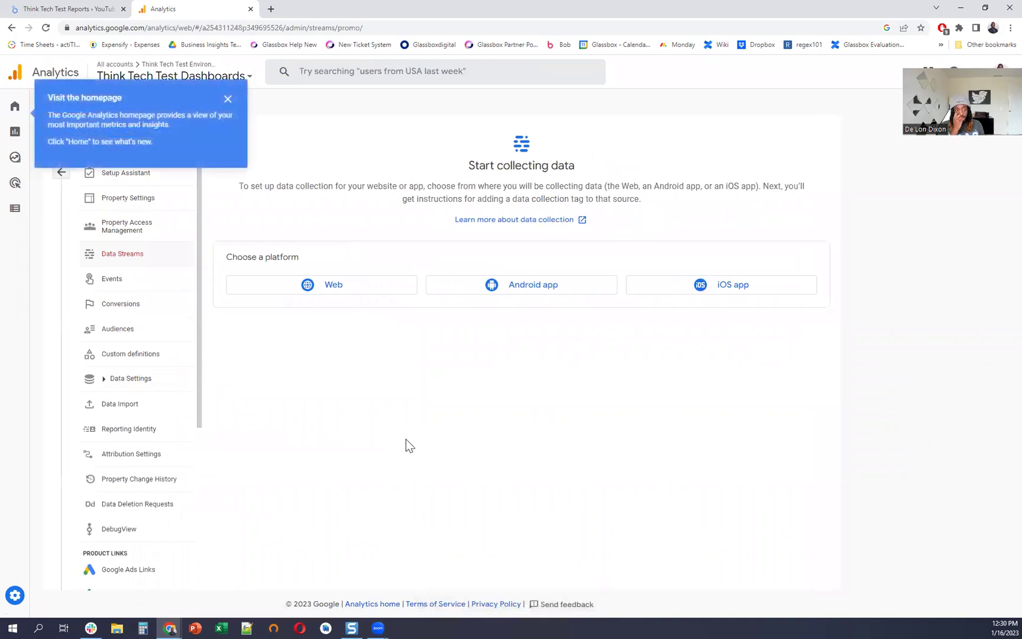
# Step: Dismiss the homepage tip and start a Web data stream named 'Think Tech Test Reports'
pyautogui.click(228, 99)
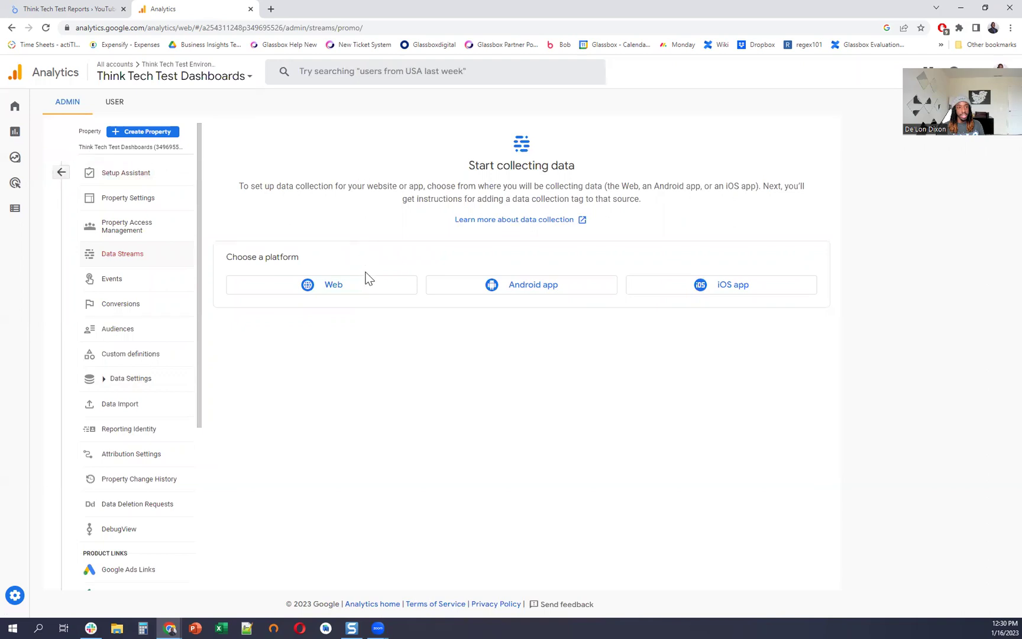
pyautogui.click(332, 291)
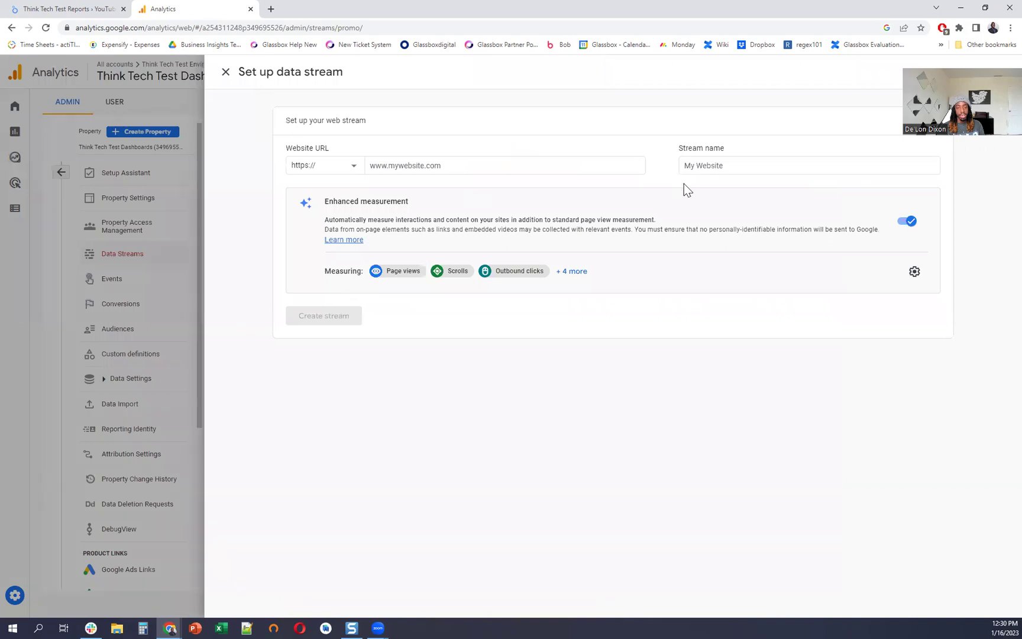
pyautogui.click(758, 164)
pyautogui.write('Think Tech Tes')
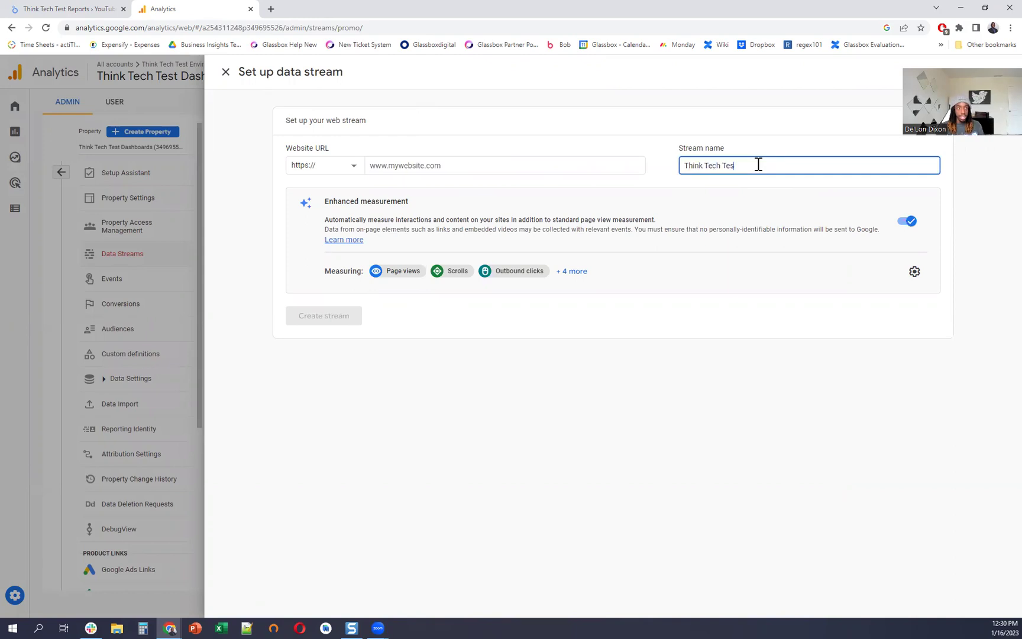
pyautogui.write('t Reports')
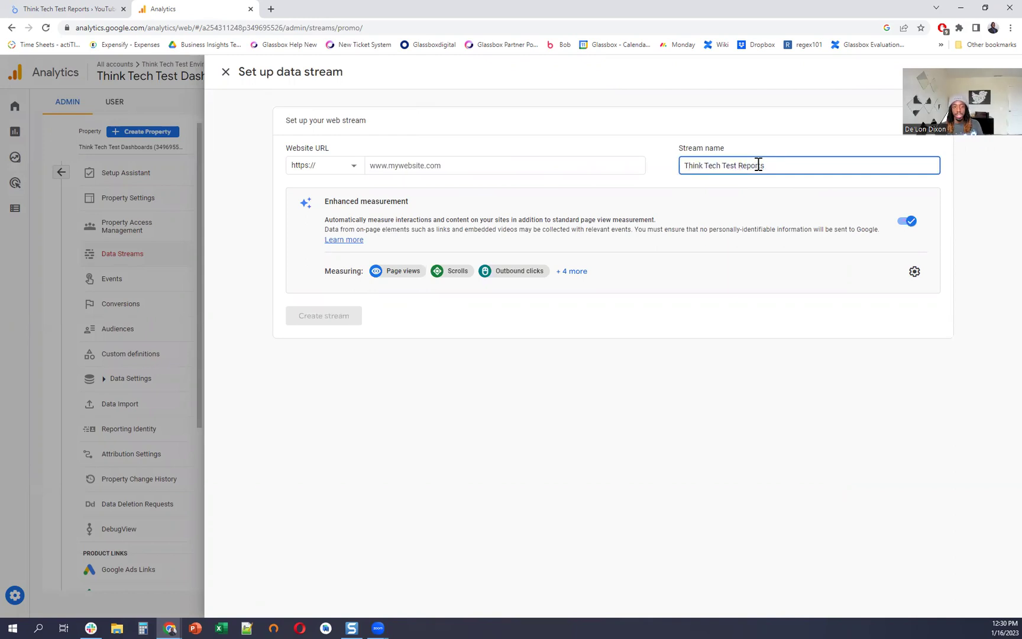
# Step: Copy the Looker Studio report's web address from its tab
pyautogui.click(51, 9)
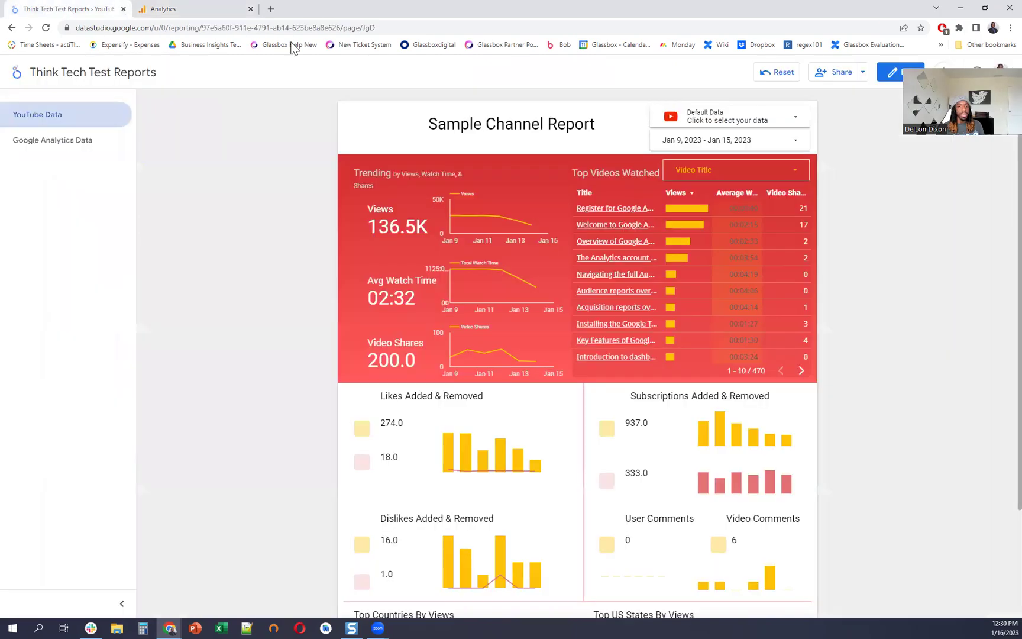
pyautogui.click(131, 28)
pyautogui.hotkey('ctrl', 'c')
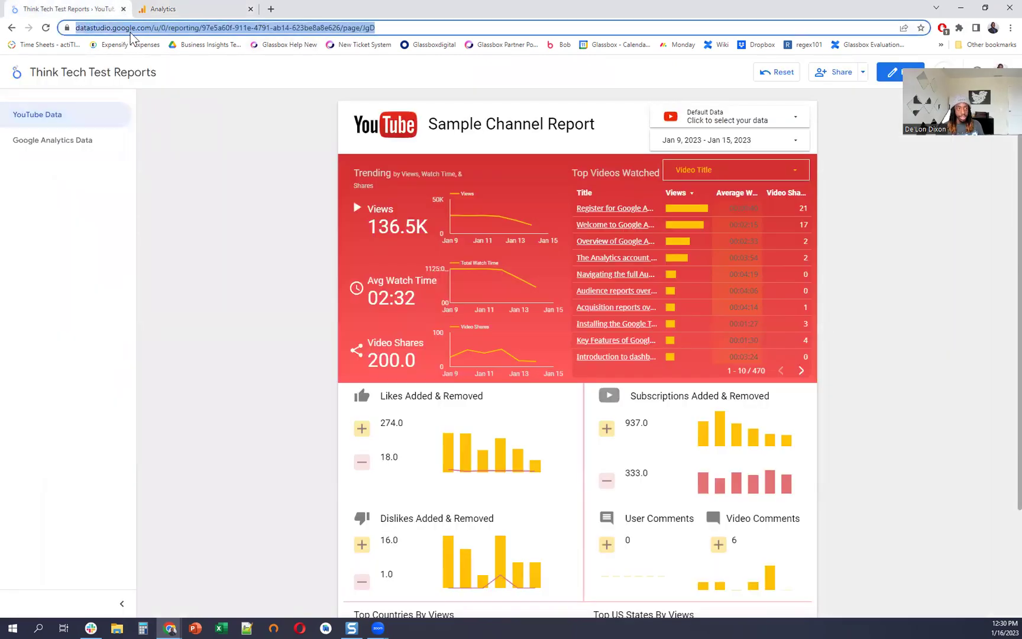
pyautogui.click(163, 9)
pyautogui.click(413, 165)
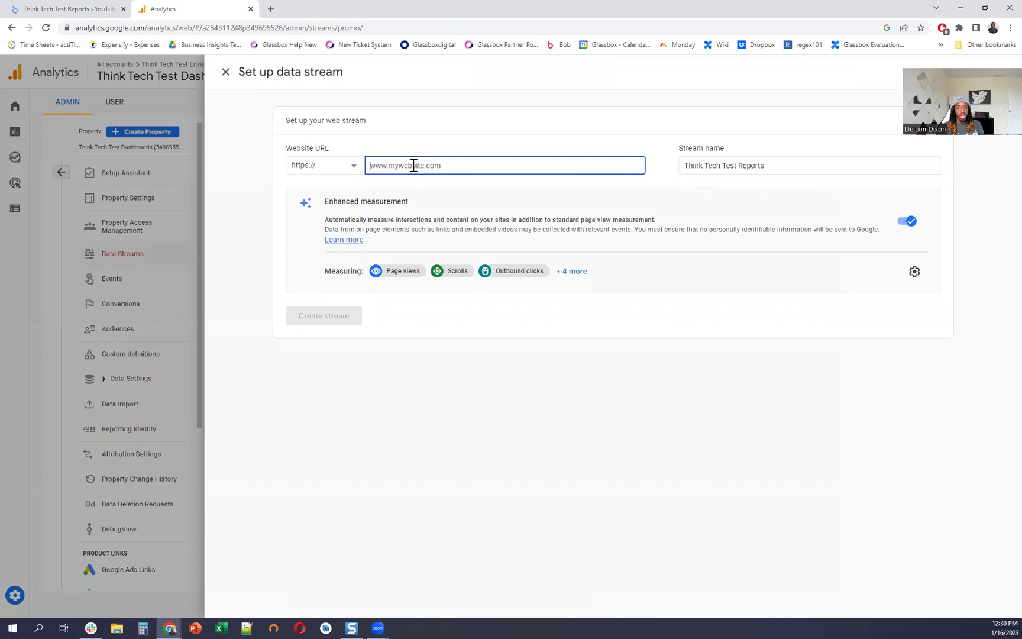
pyautogui.hotkey('ctrl', 'v')
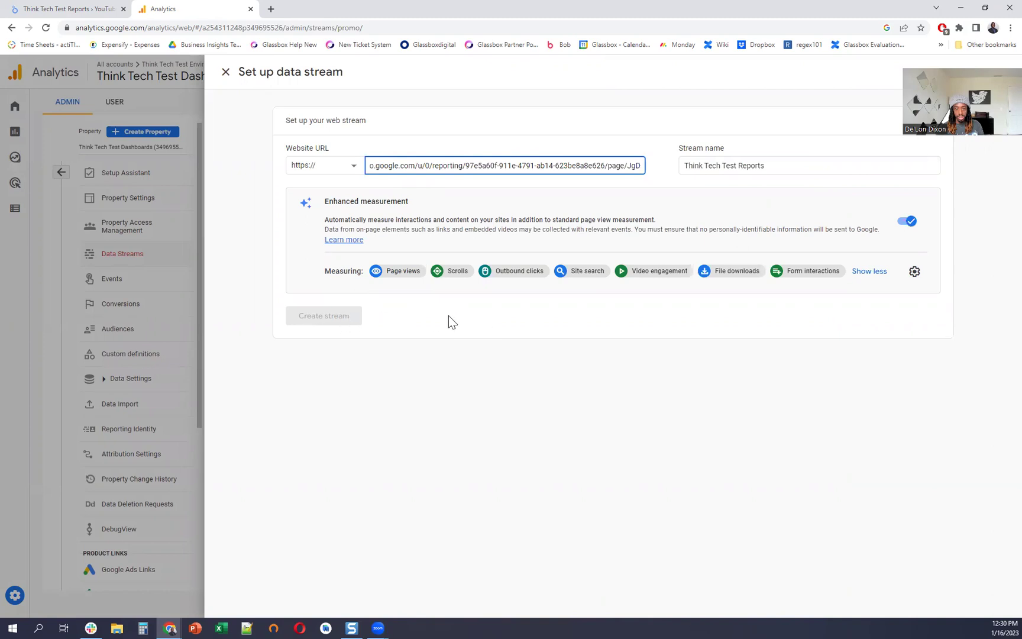
pyautogui.click(326, 315)
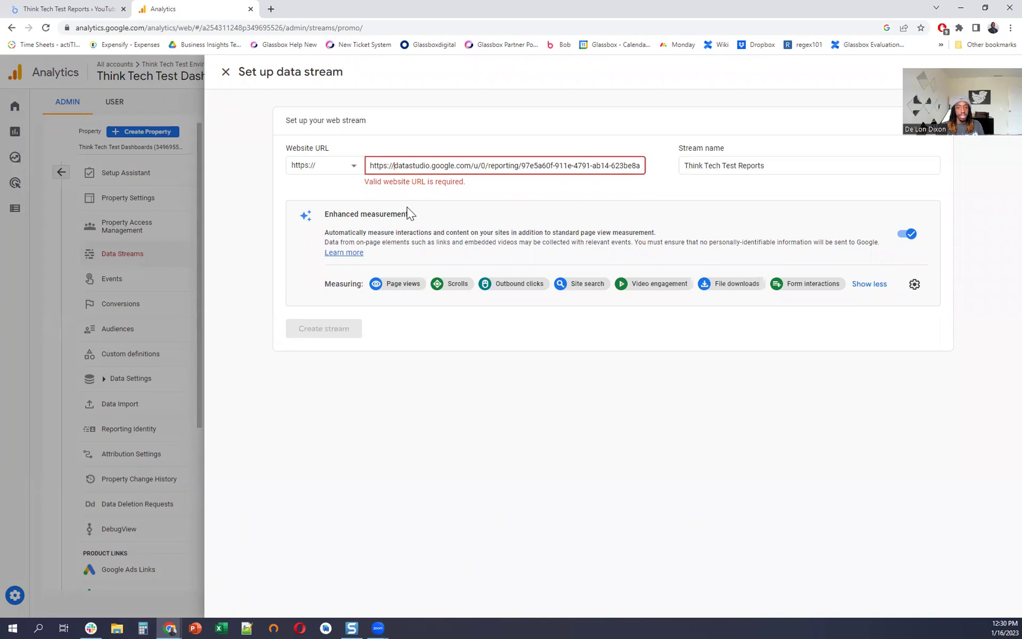
pyautogui.press('Delete')
pyautogui.press('Delete')
pyautogui.press('Delete')
pyautogui.press('Delete')
pyautogui.press('Delete')
pyautogui.press('Delete')
pyautogui.press('Delete')
pyautogui.press('Delete')
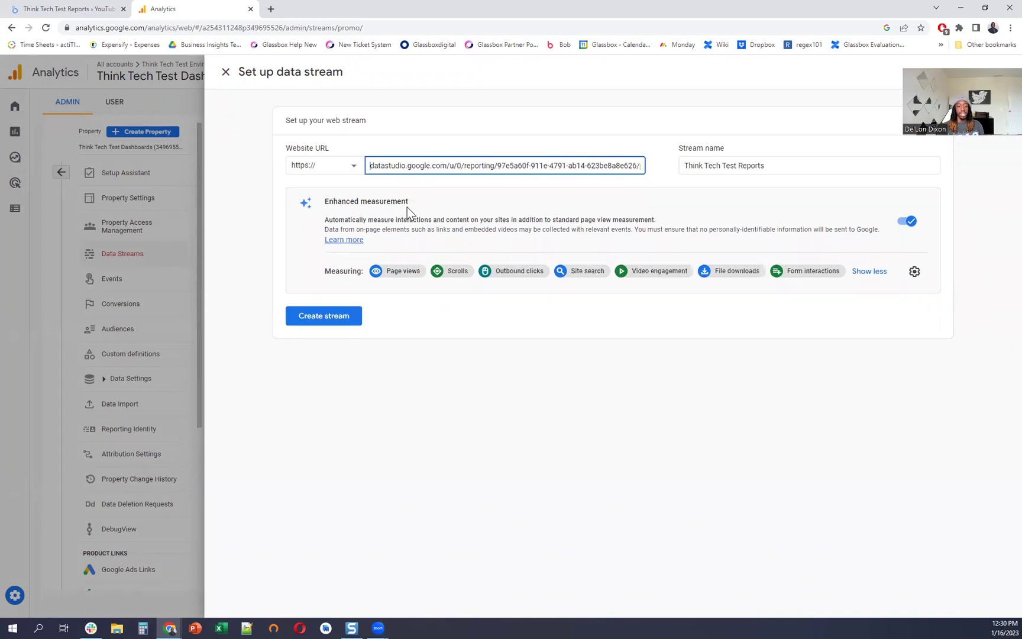
pyautogui.click(330, 320)
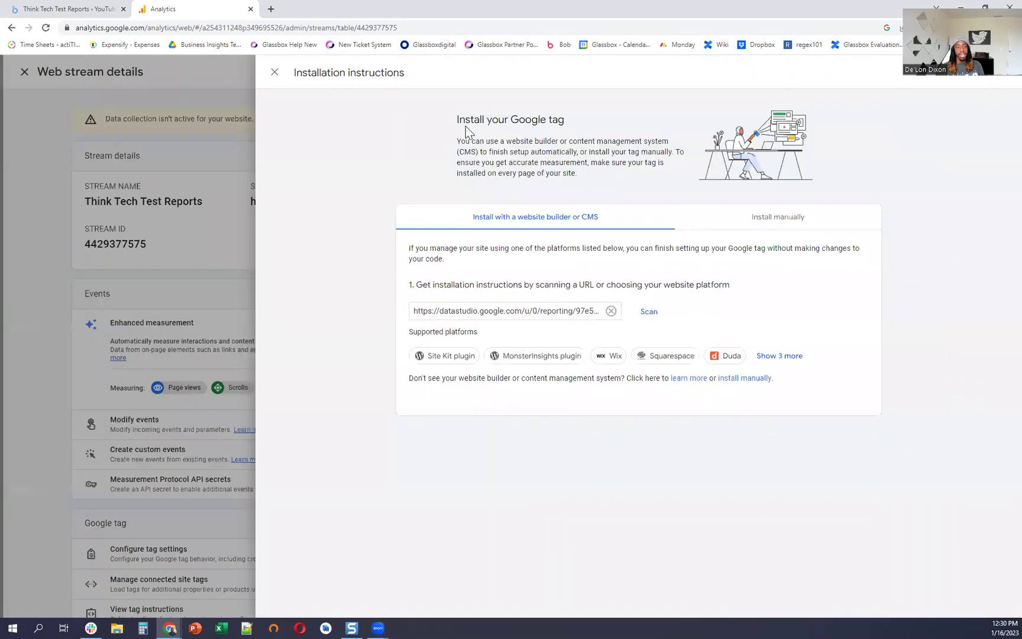
# Step: Copy the web stream's measurement ID and bring up the Think Tech Test Reports report
pyautogui.click(267, 71)
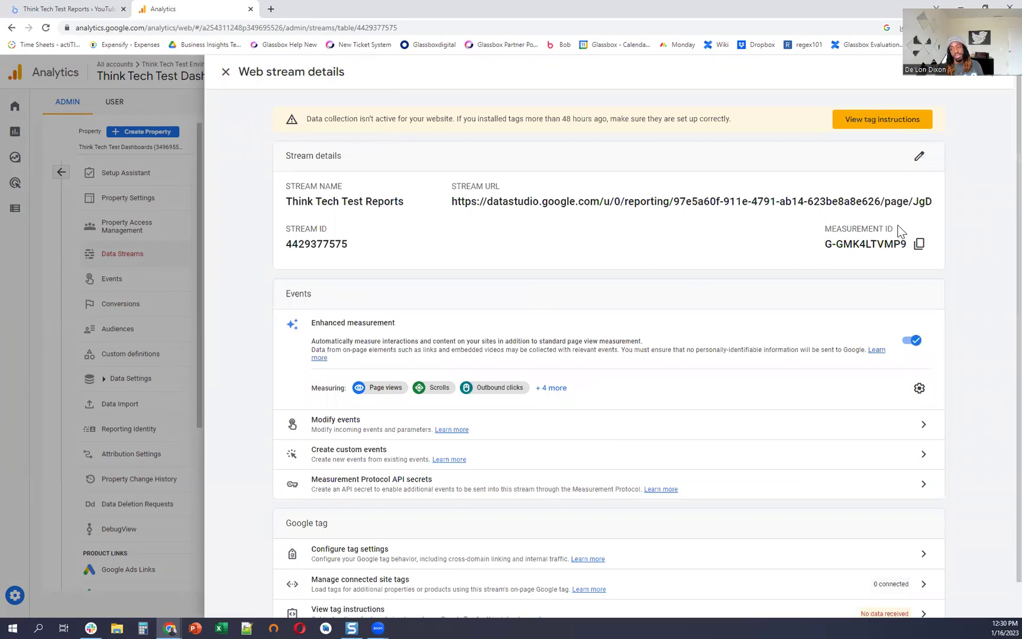
pyautogui.click(918, 244)
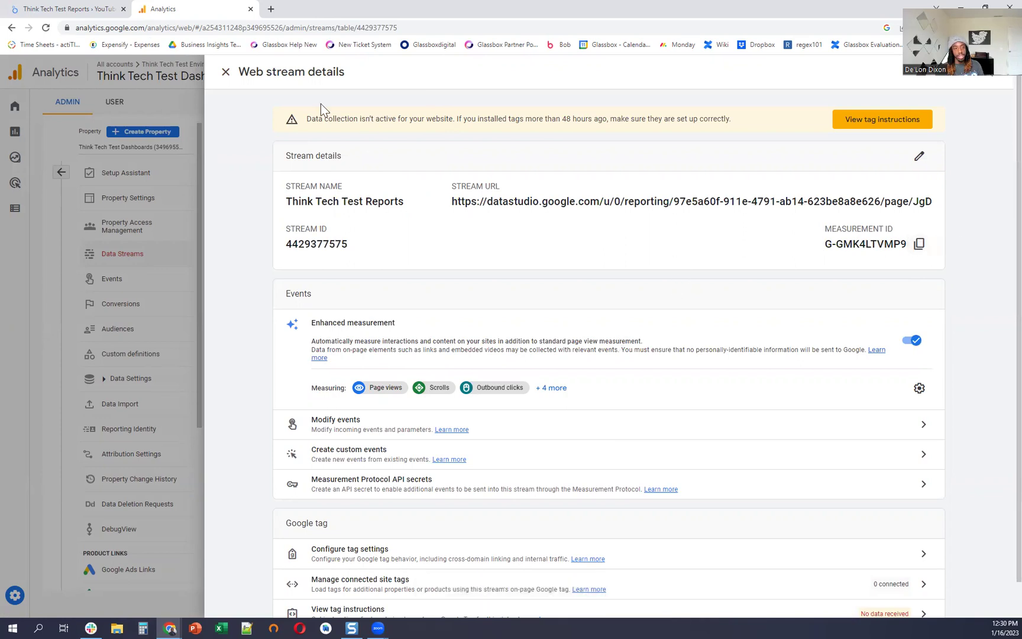
pyautogui.click(75, 7)
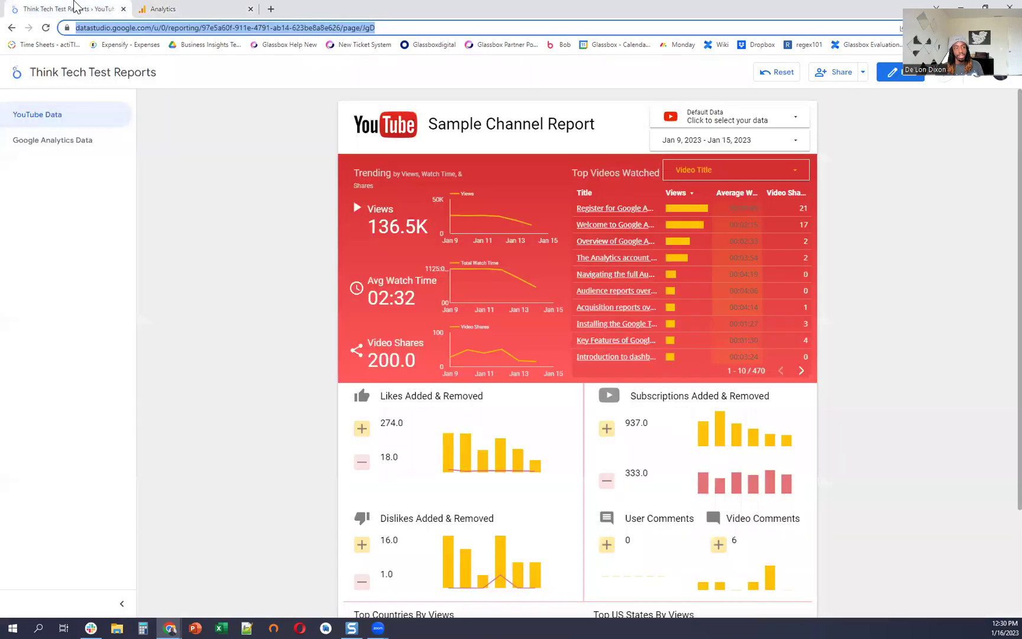
# Step: Paste the measurement ID into Report settings' Google Analytics Measurement IDs, then return to view mode
pyautogui.click(881, 81)
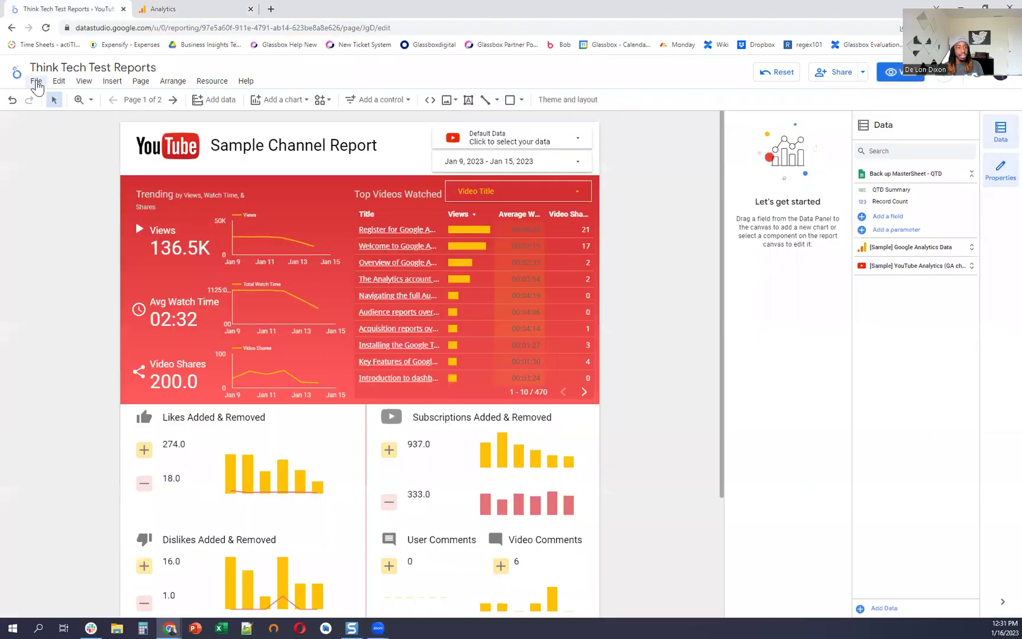
pyautogui.click(36, 81)
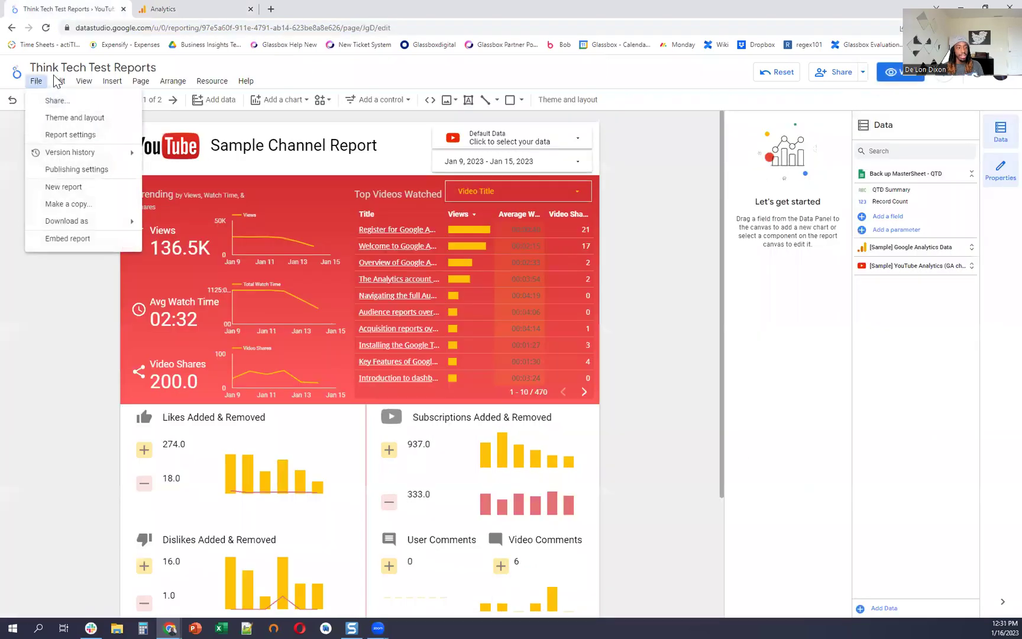
pyautogui.click(64, 135)
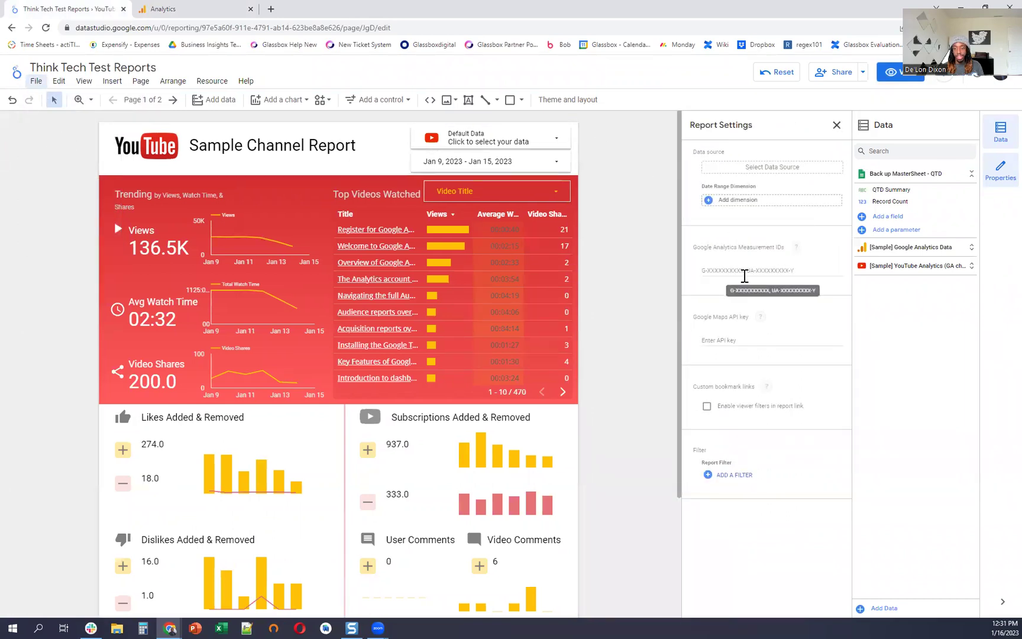
pyautogui.click(735, 270)
pyautogui.hotkey('ctrl', 'v')
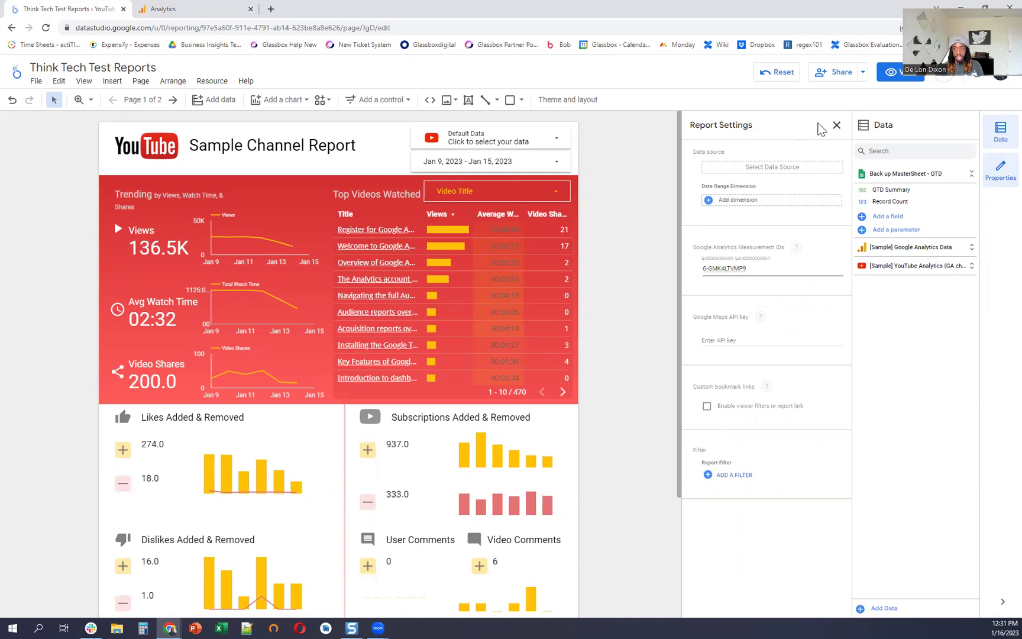
pyautogui.click(881, 79)
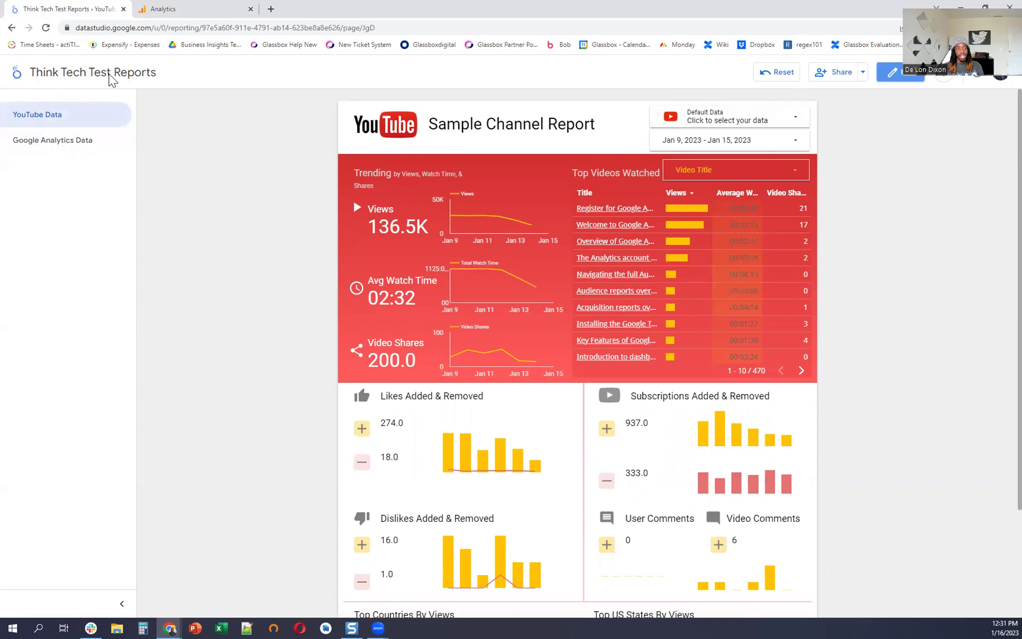
# Step: Close the Think Tech Test Reports web stream details in Analytics and return to the report
pyautogui.click(158, 9)
pyautogui.scroll(-1, 621, 425)
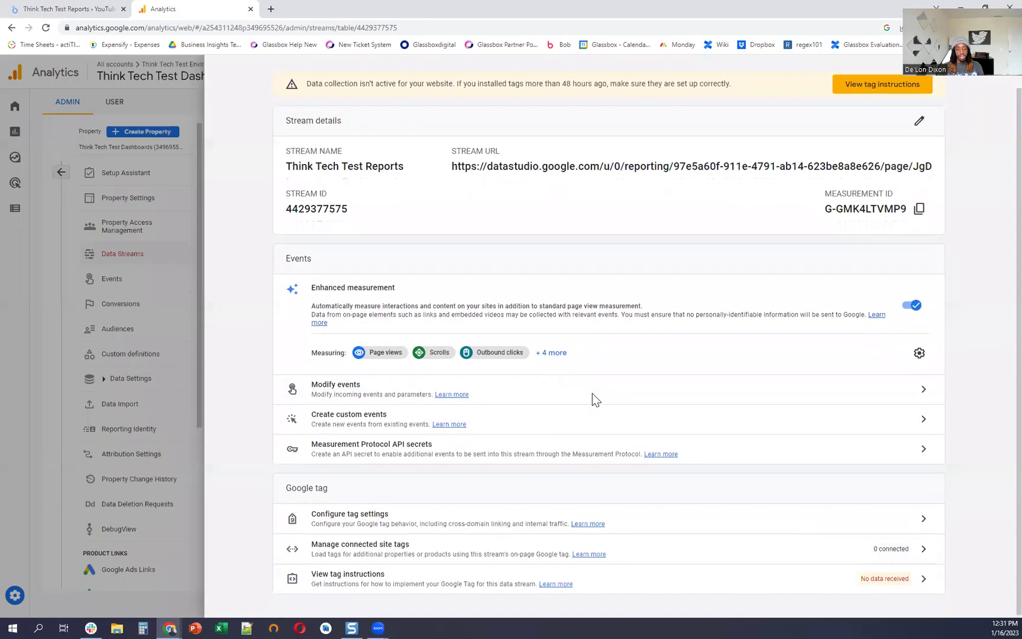
pyautogui.scroll(1, 249, 86)
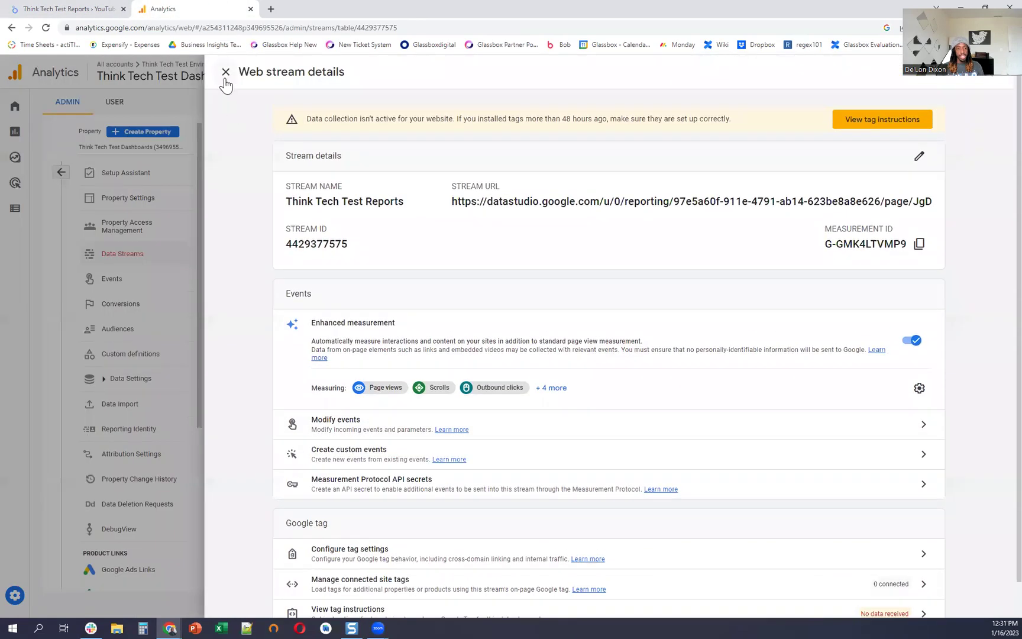
pyautogui.click(224, 74)
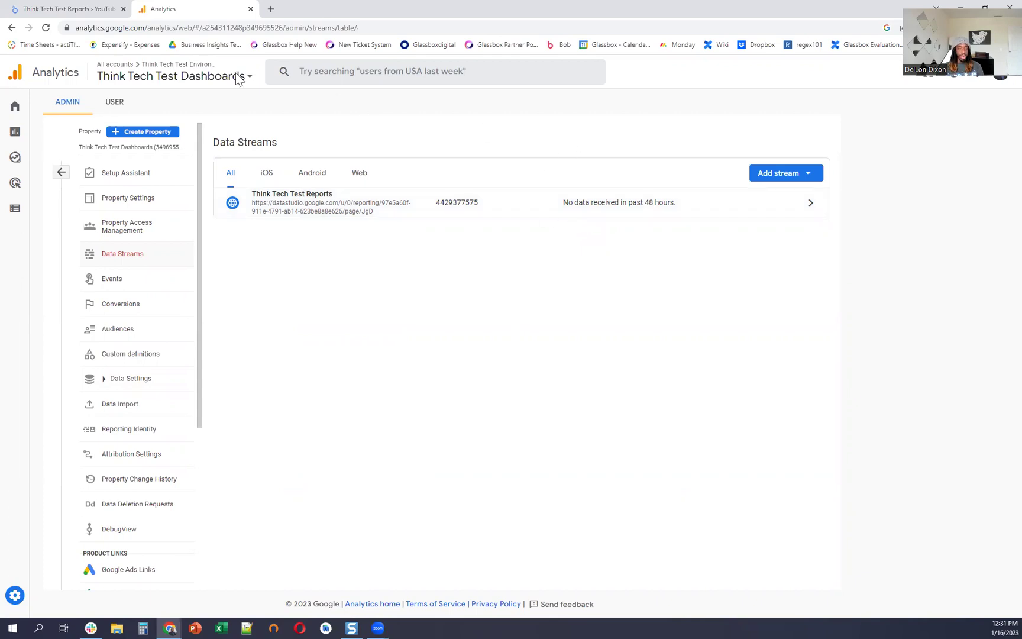
pyautogui.click(90, 12)
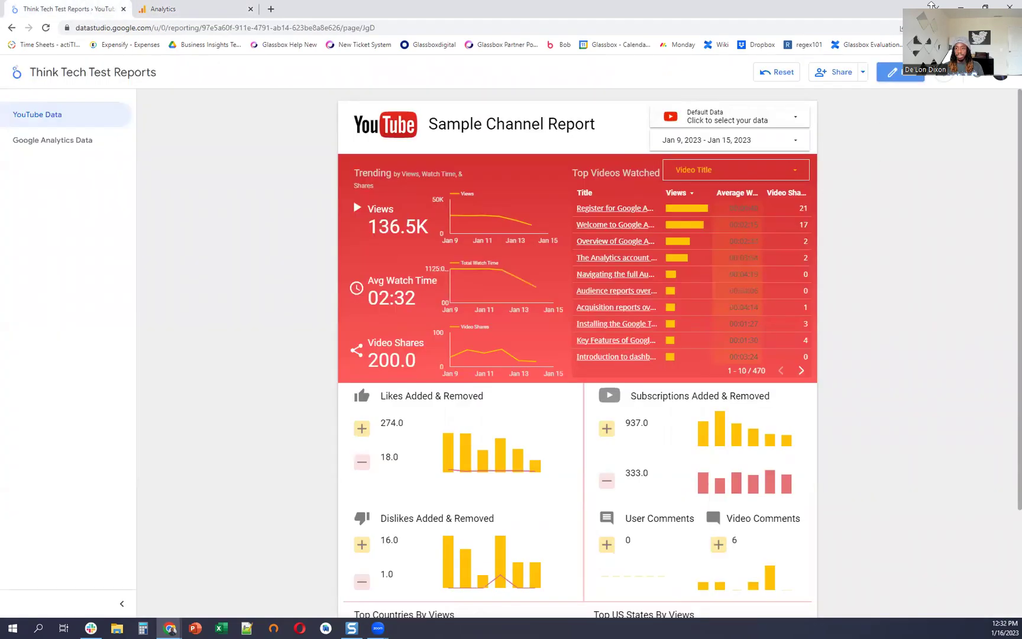
# Step: Change the report's link access from Restricted to Unlisted, copy the link, and save
pyautogui.moveTo(930, 6); pyautogui.dragTo(930, 159)
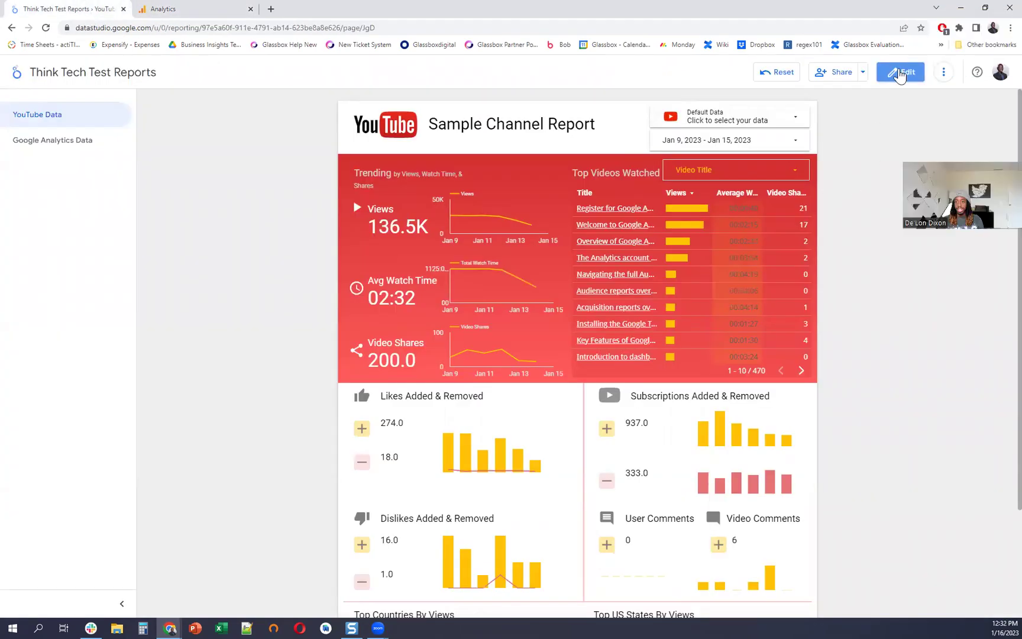
pyautogui.click(943, 76)
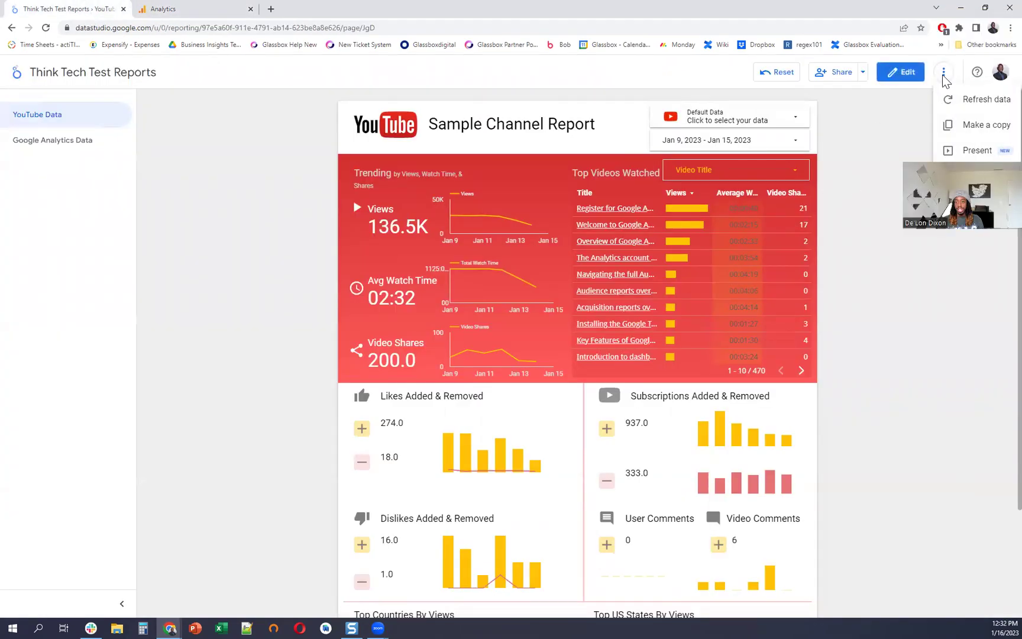
pyautogui.click(841, 76)
pyautogui.click(840, 74)
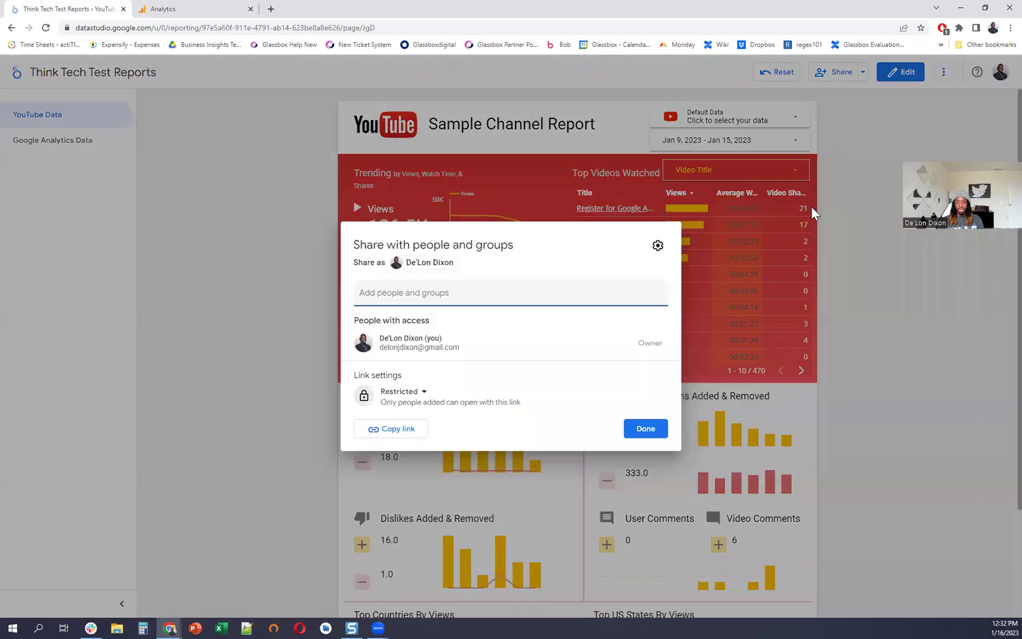
pyautogui.click(395, 426)
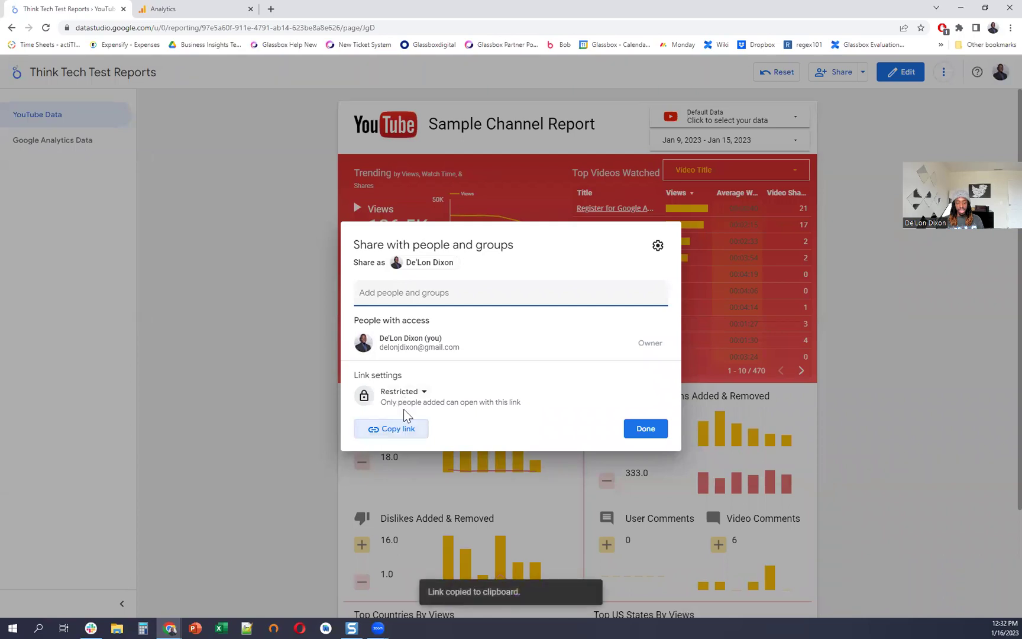
pyautogui.click(415, 391)
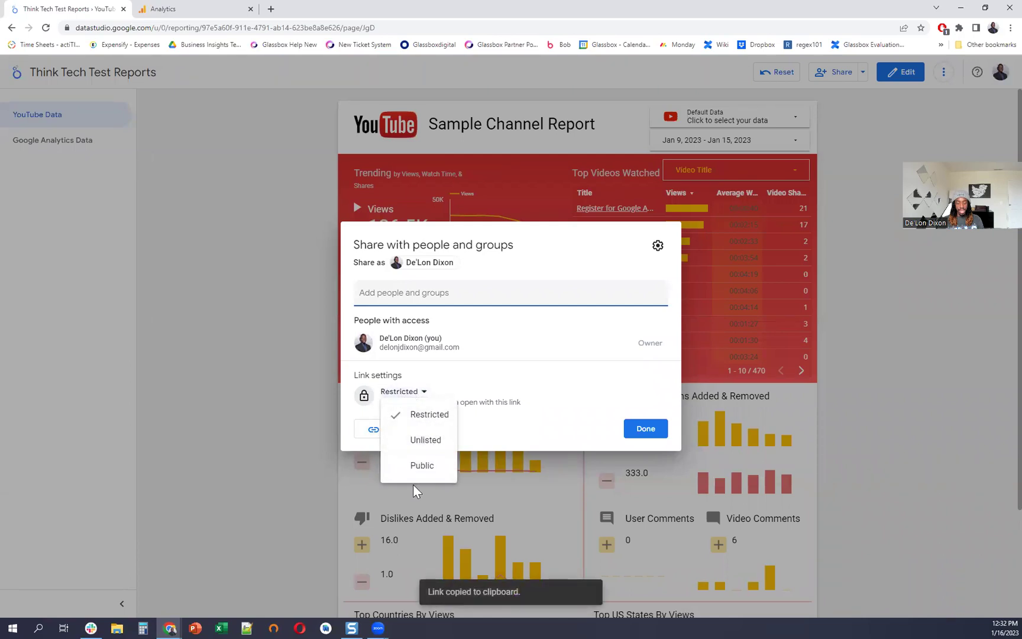
pyautogui.click(426, 439)
pyautogui.click(417, 431)
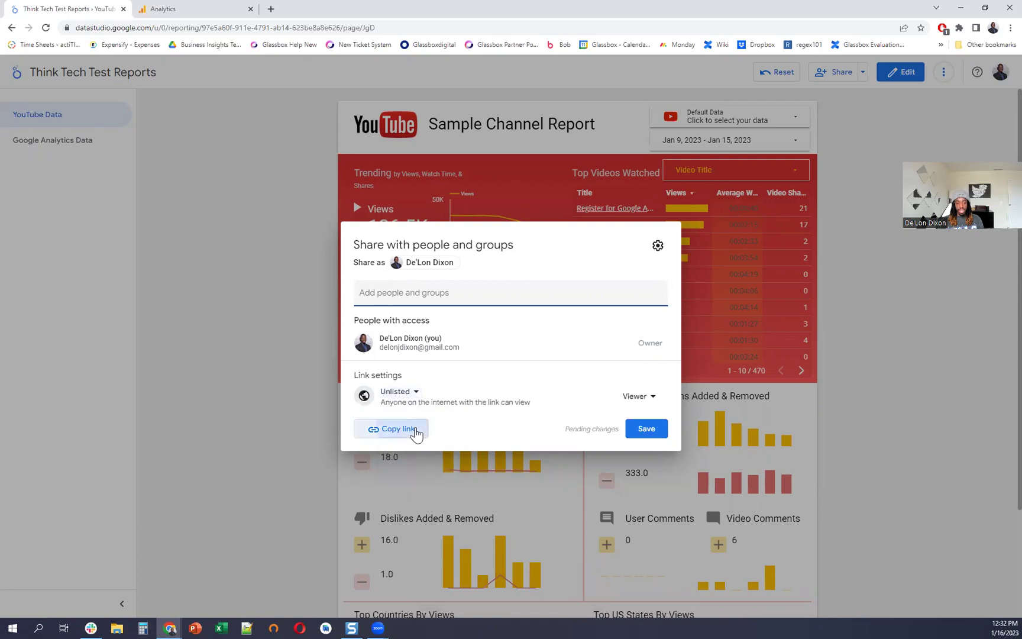
pyautogui.click(645, 428)
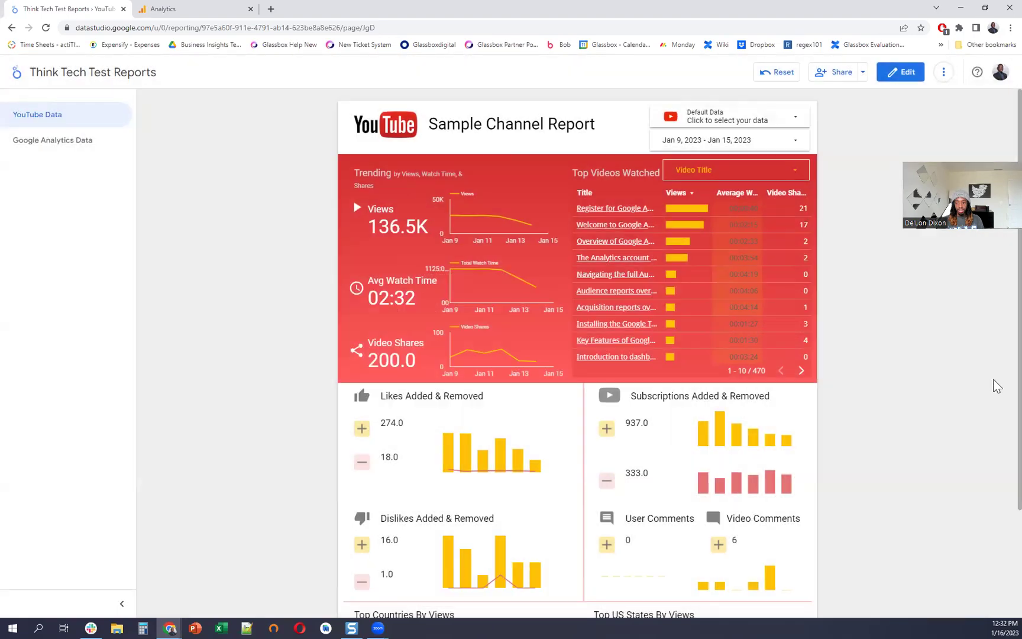
# Step: Test the shared link in an incognito window, viewing the YouTube Data and Google Analytics Data pages
pyautogui.hotkey('ctrl', 'shift', 'n')
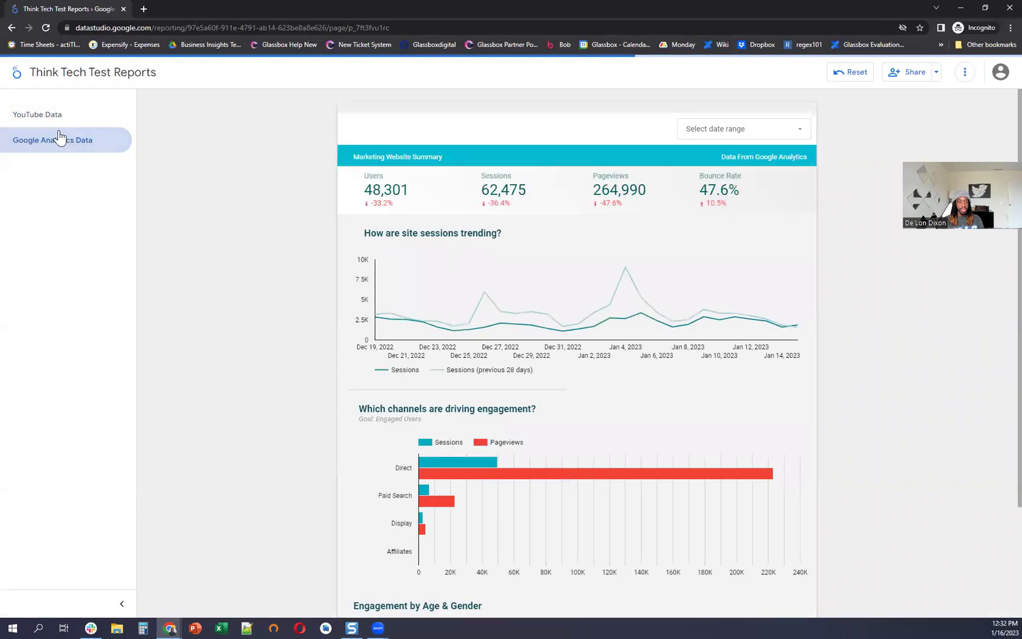
pyautogui.click(59, 116)
pyautogui.click(62, 142)
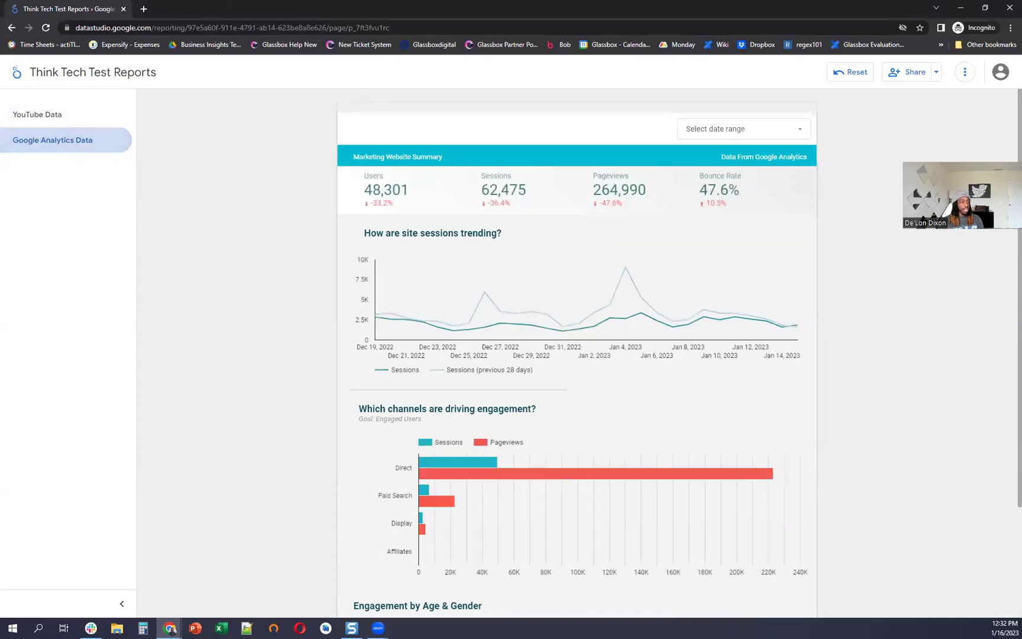
pyautogui.hotkey('alt', 'Tab')
# Step: Open the Analytics Home page showing 1 active user from the United States
pyautogui.click(171, 9)
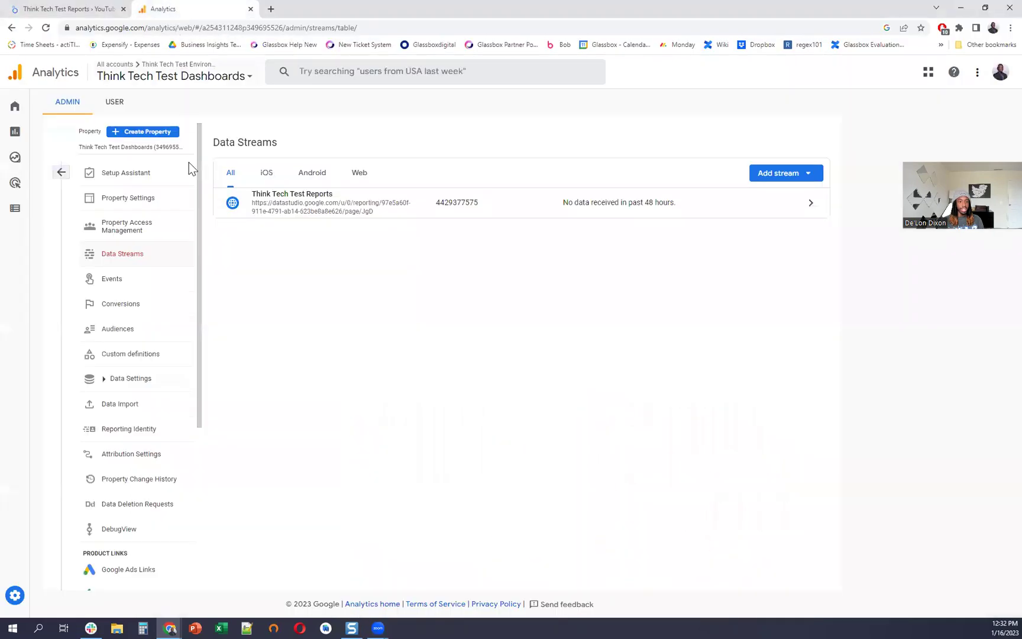
pyautogui.click(15, 108)
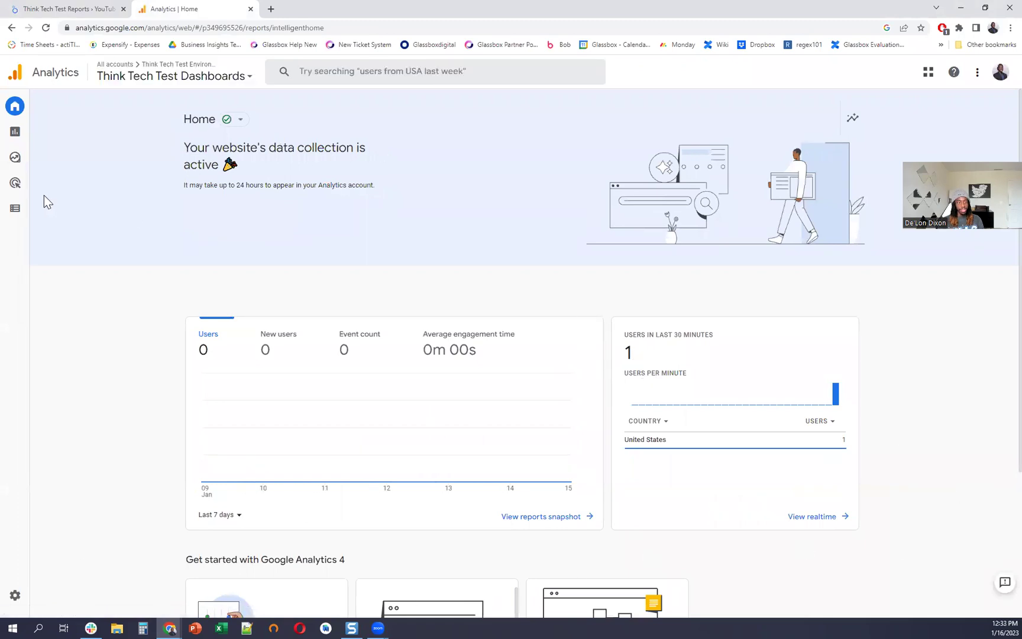
# Step: Open the Reports snapshot and set its date range to the single day Jan 16, 2023
pyautogui.click(16, 136)
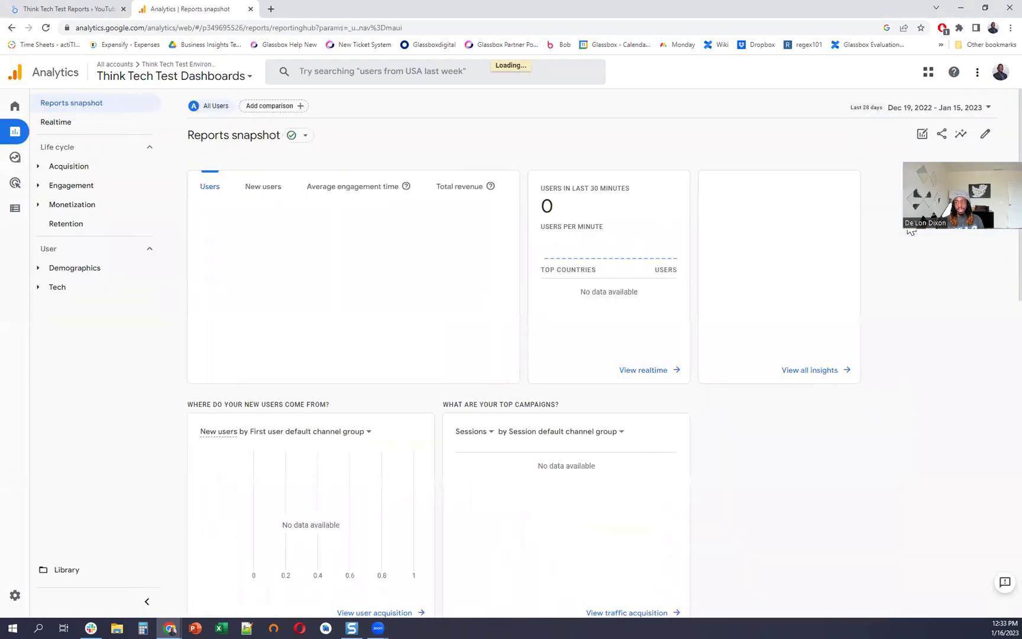
pyautogui.click(922, 110)
pyautogui.click(873, 282)
pyautogui.click(873, 282)
pyautogui.click(973, 352)
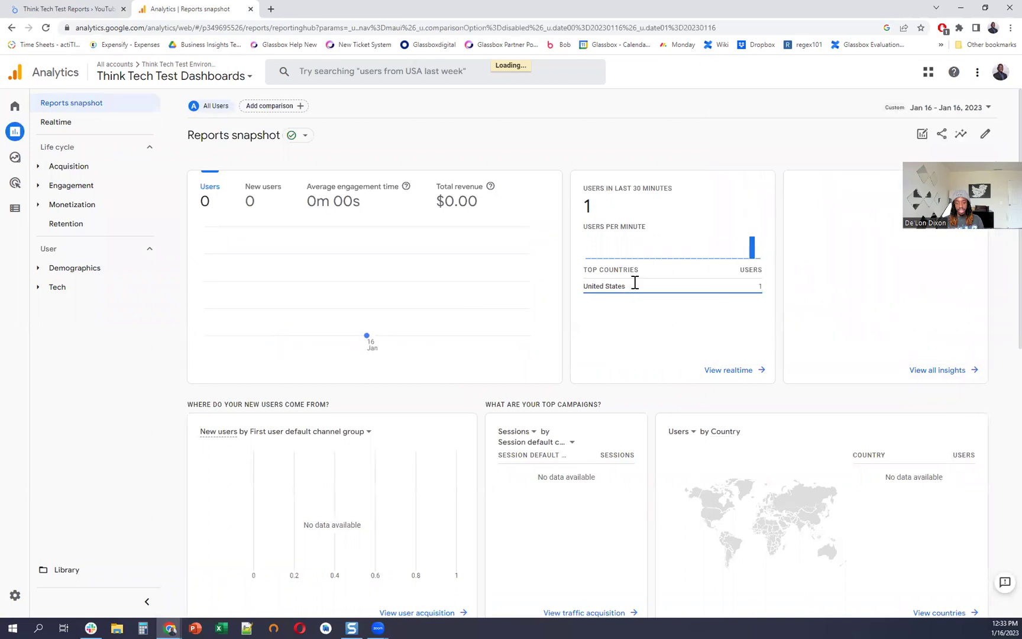
pyautogui.moveTo(643, 286)
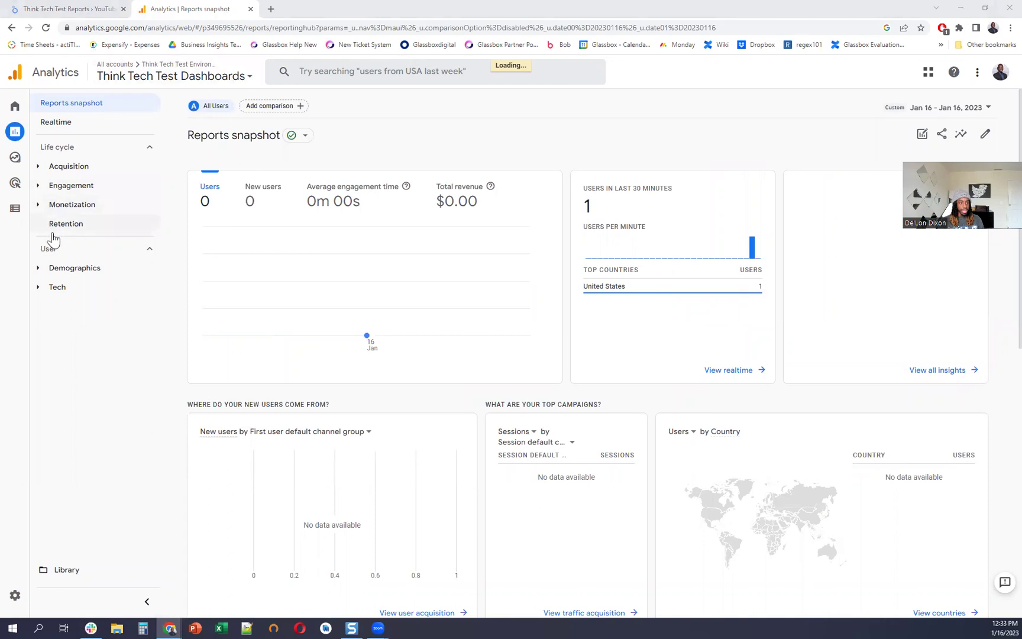
# Step: Open the Engagement > Pages and screens report for Jan 16, 2023 only
pyautogui.click(48, 185)
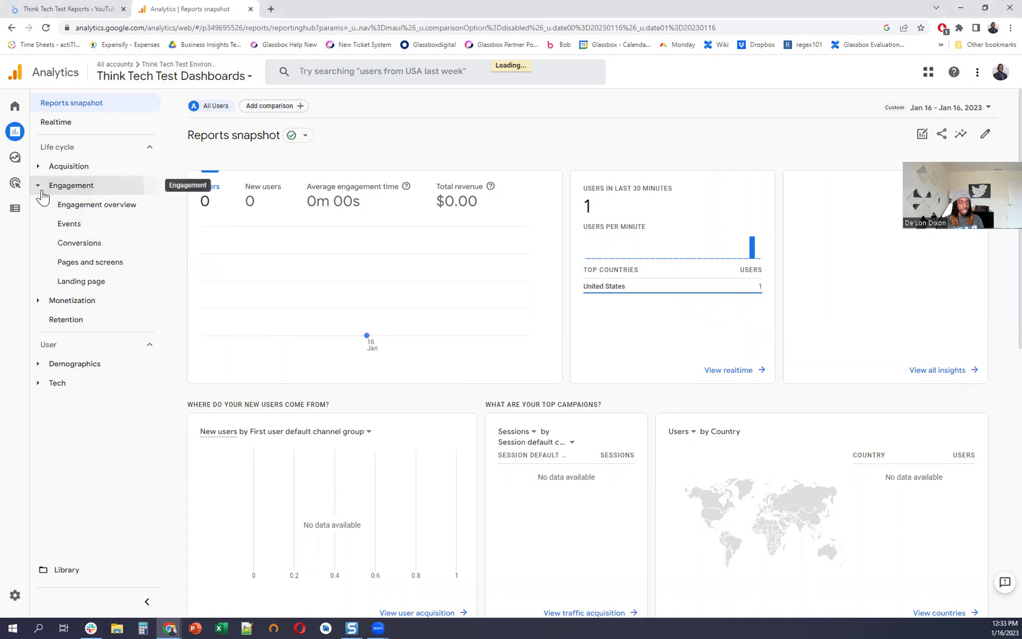
pyautogui.click(69, 267)
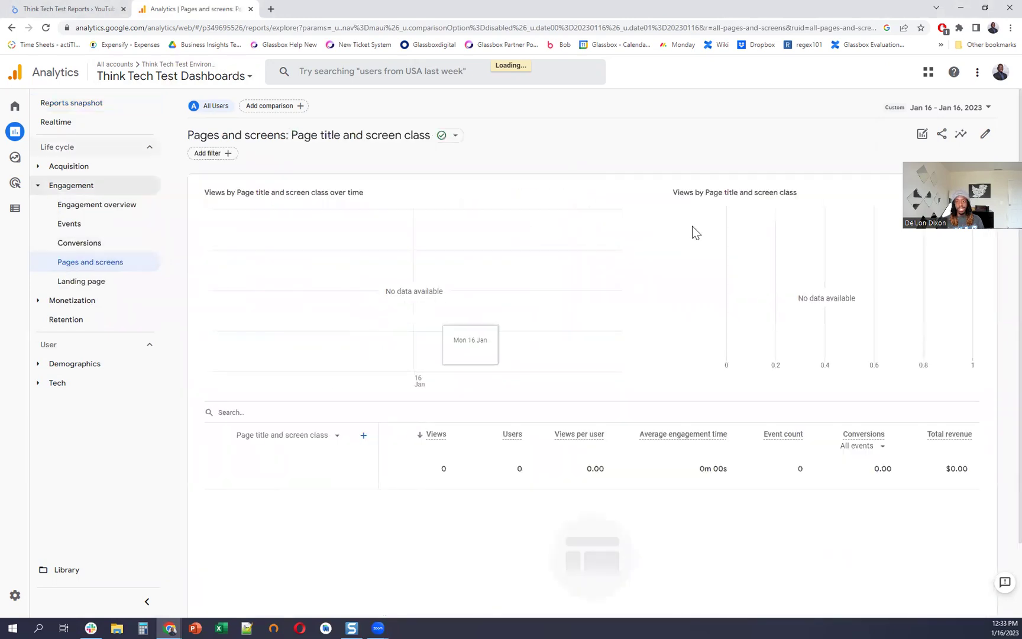
pyautogui.click(969, 109)
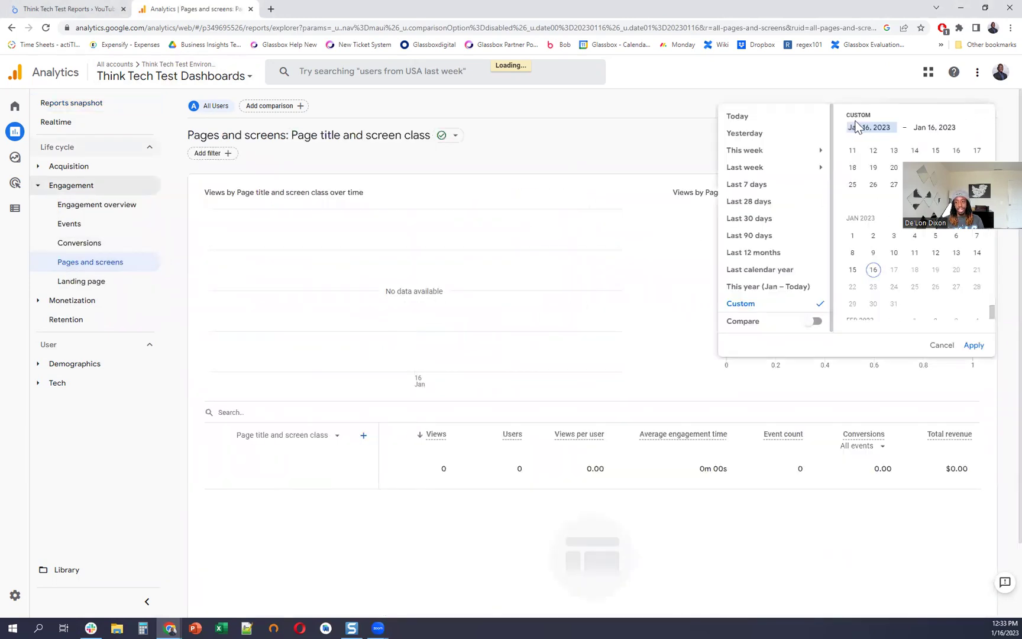
pyautogui.click(873, 278)
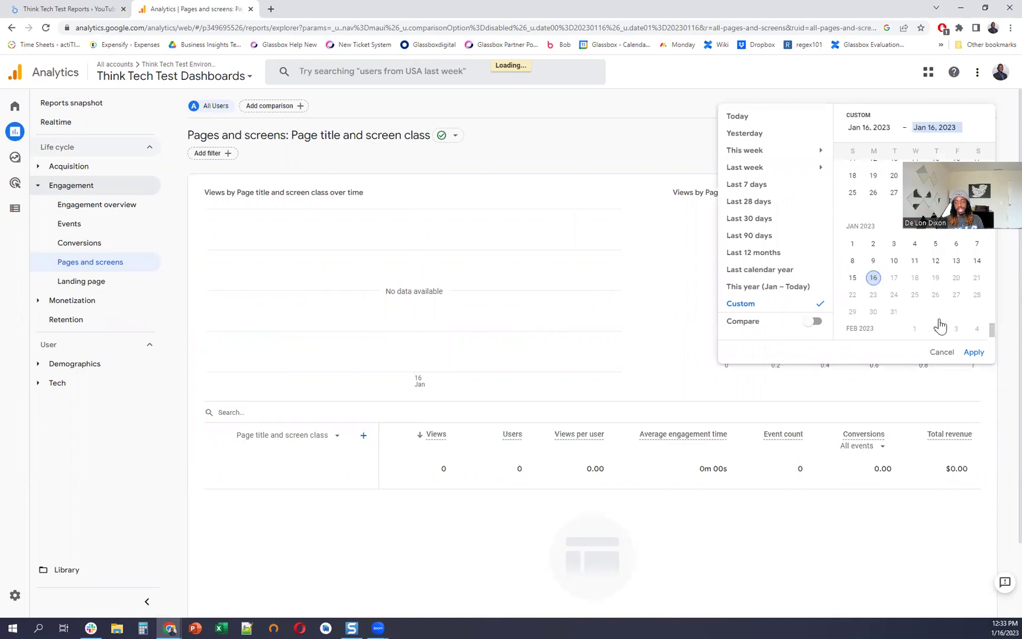
pyautogui.click(973, 352)
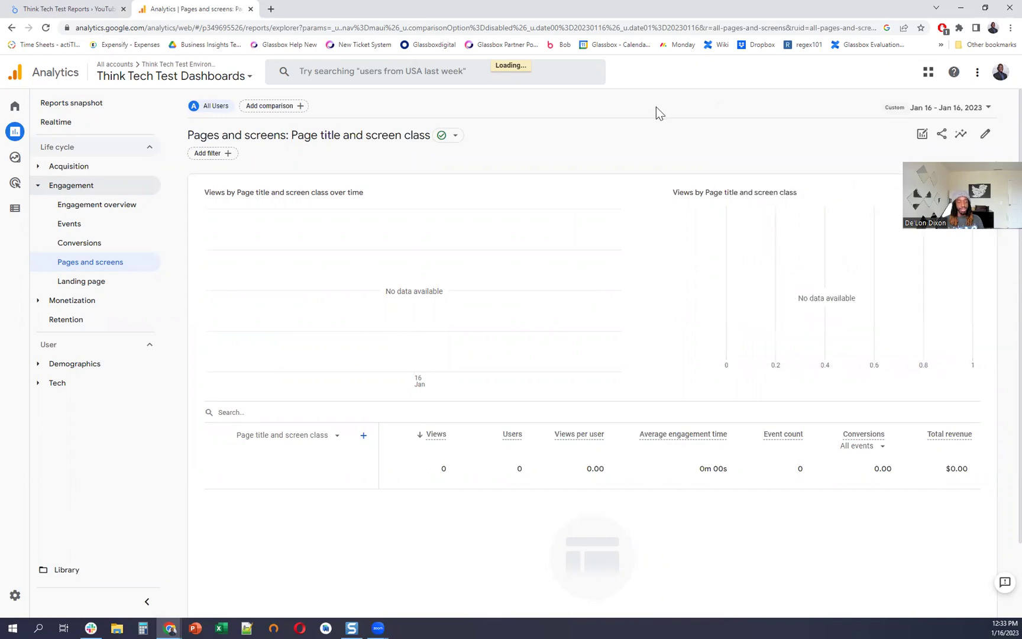